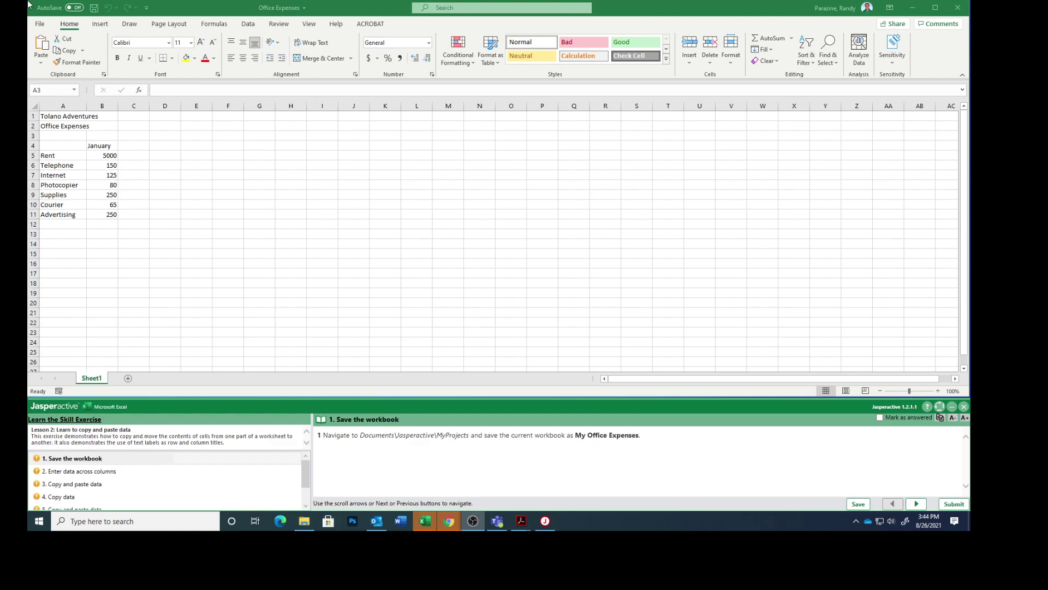
Save the workbook as 'My Office Expenses' in the Jasperactive\MyProjects folder.
{"action": "left_click", "coordinate": [40, 24]}
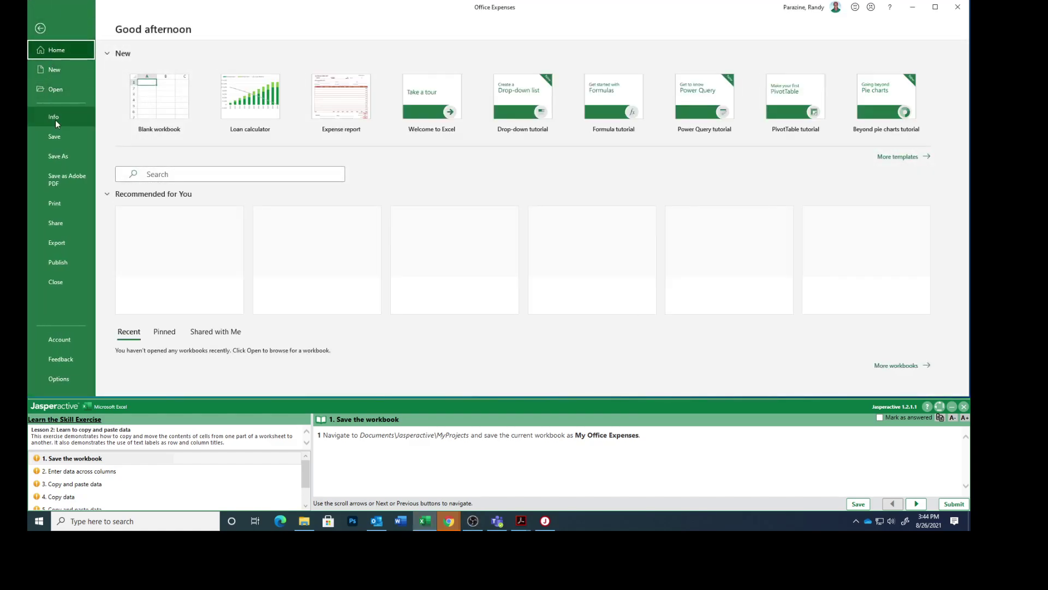
{"action": "left_click", "coordinate": [61, 155]}
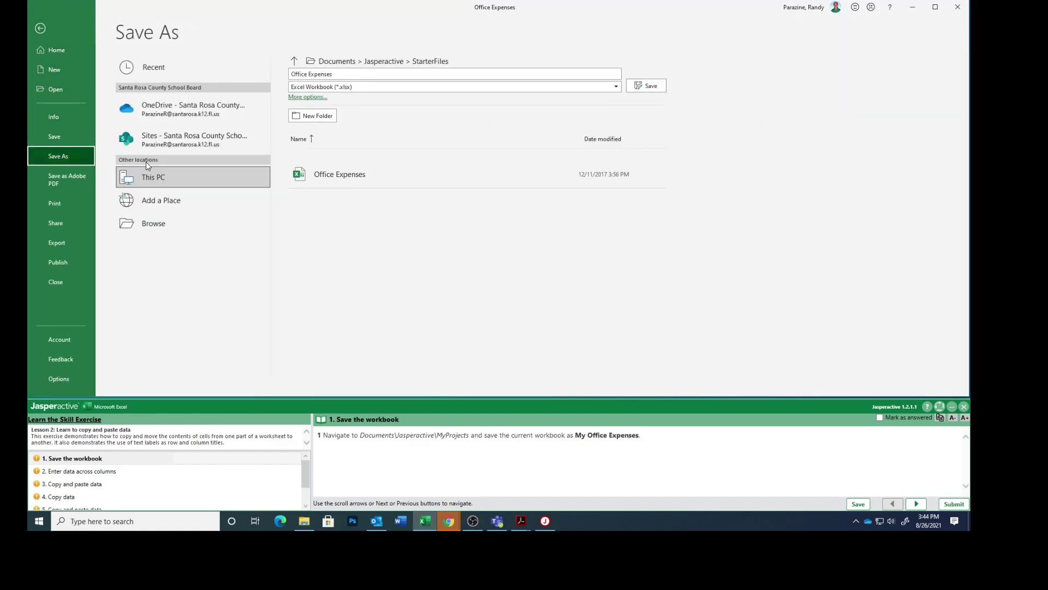
{"action": "left_click", "coordinate": [294, 62]}
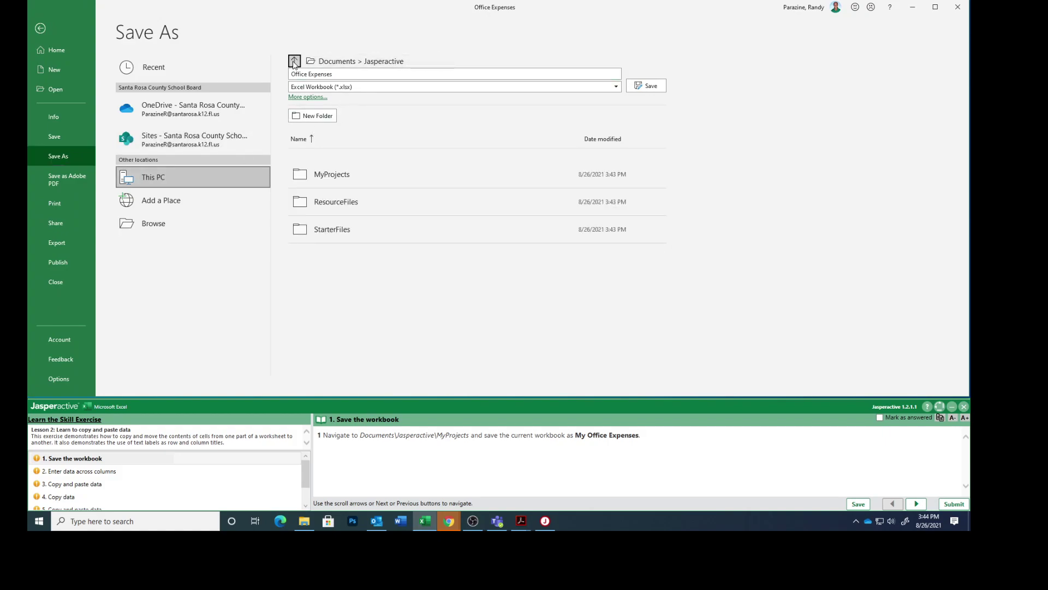
{"action": "left_click", "coordinate": [340, 175]}
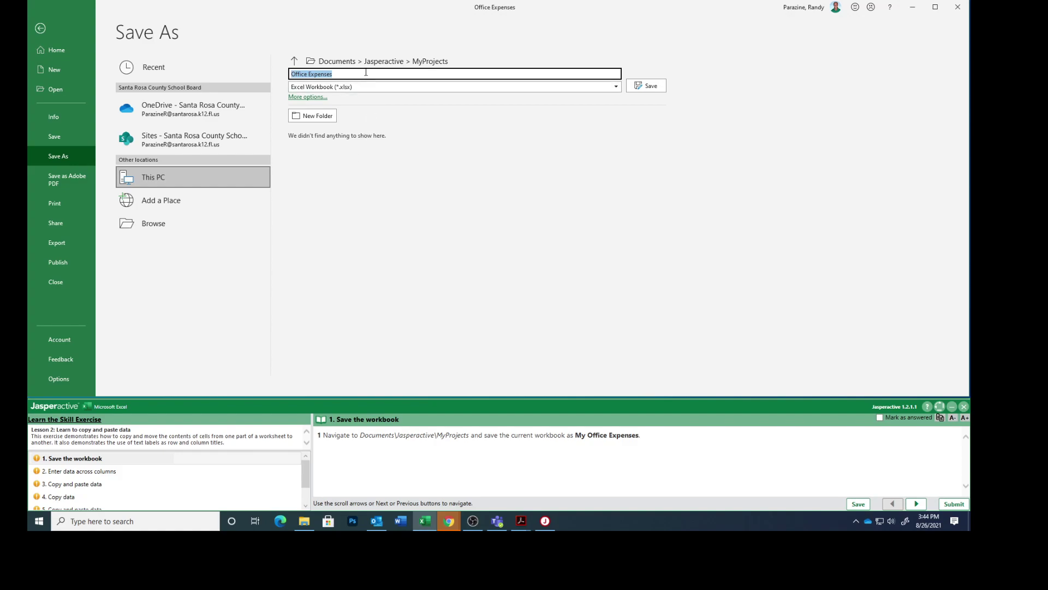
{"action": "left_click", "coordinate": [293, 73]}
{"action": "type", "text": "My"}
{"action": "left_click", "coordinate": [641, 85]}
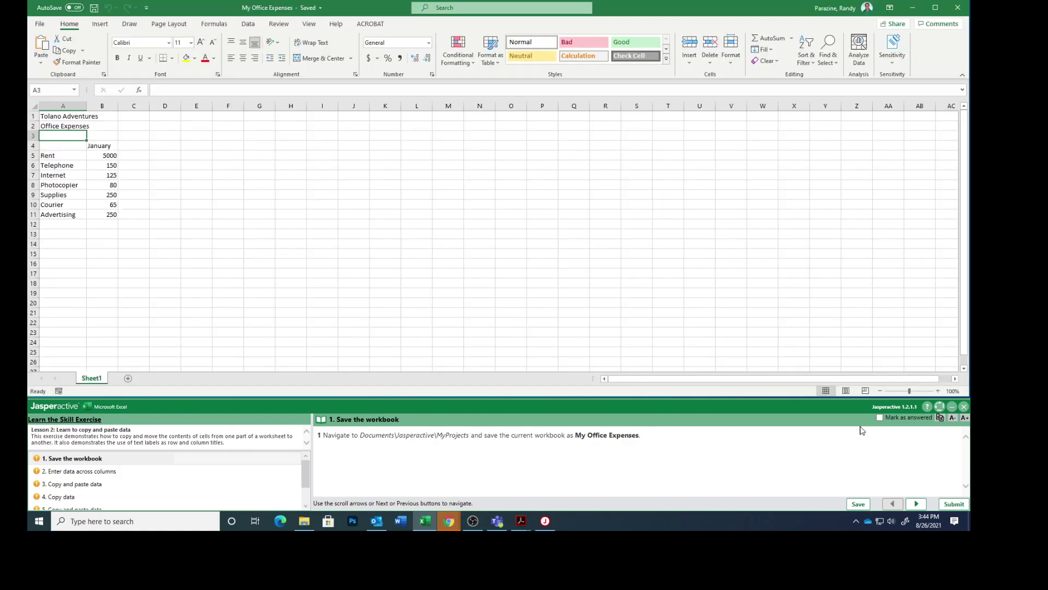
Mark the save task answered and advance Jasperactive to task 2, Enter data across columns.
{"action": "left_click", "coordinate": [879, 418]}
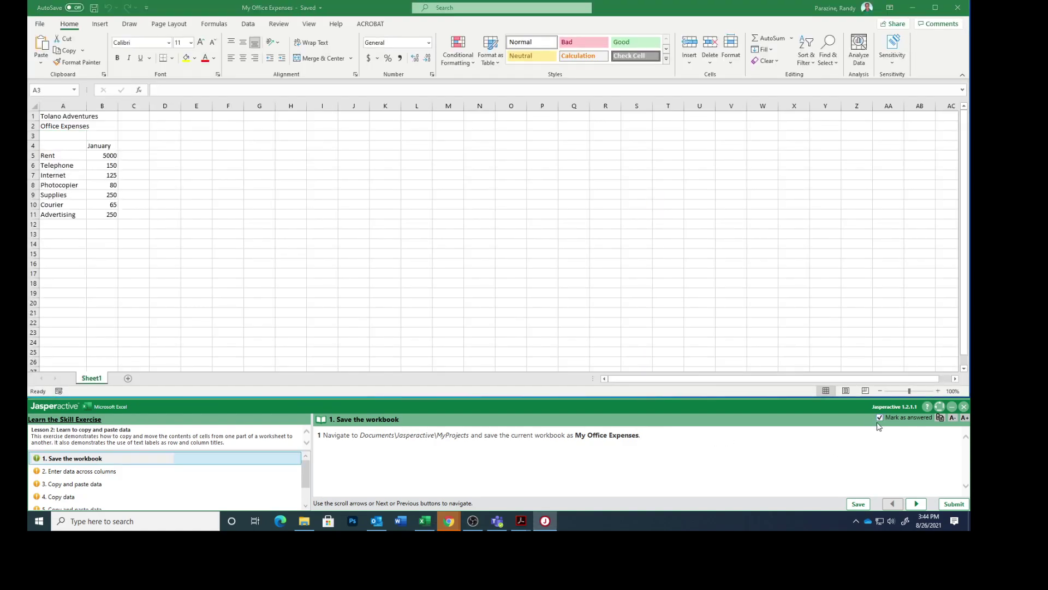
{"action": "left_click", "coordinate": [916, 503]}
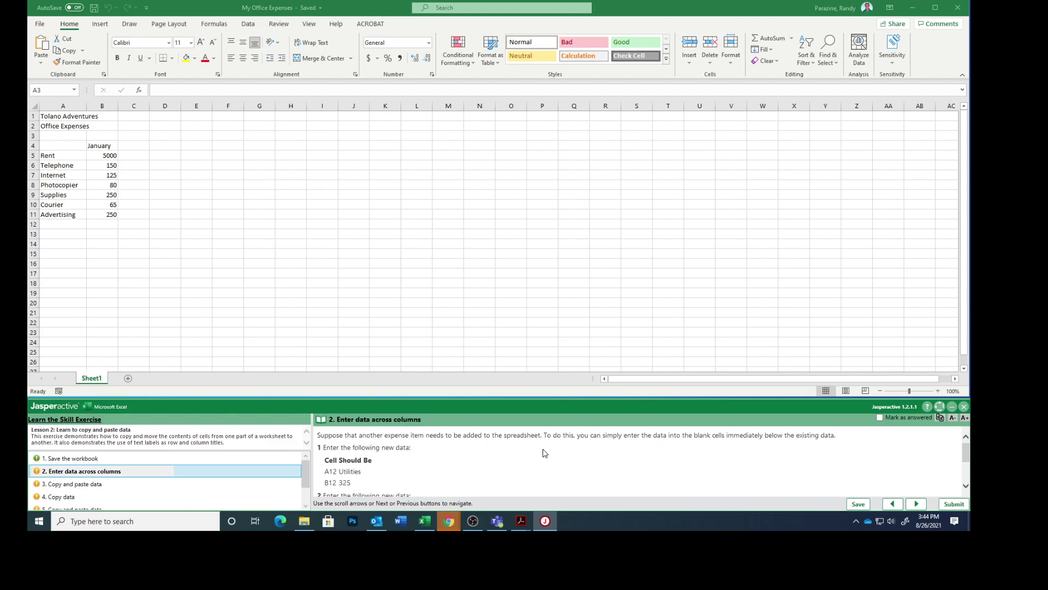
{"action": "scroll", "coordinate": [545, 453], "scroll_direction": "down", "scroll_amount": 3}
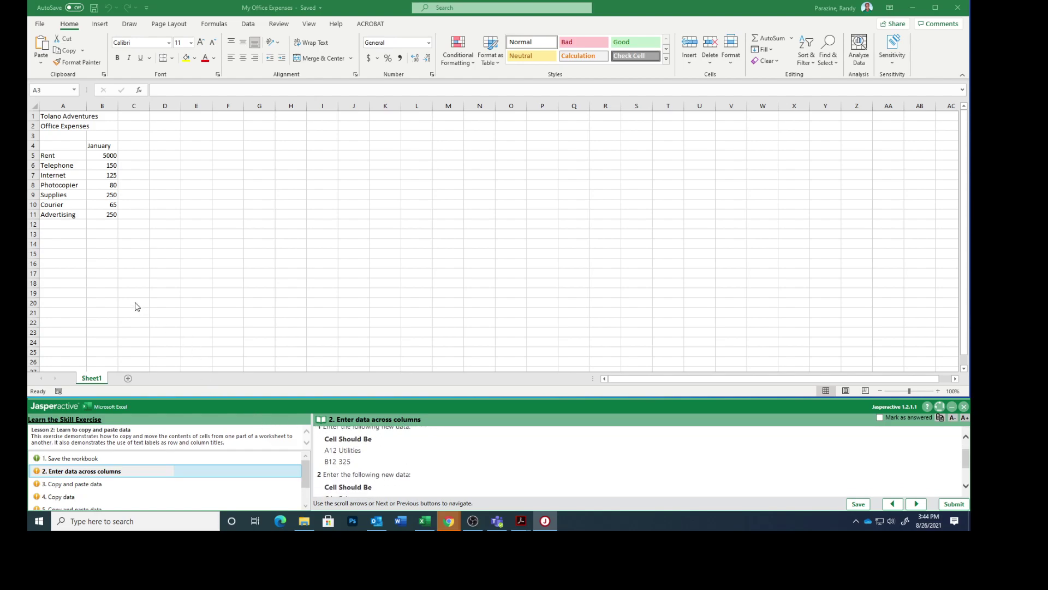
Enter Utilities in A12 and 325 in B12.
{"action": "left_click", "coordinate": [49, 225]}
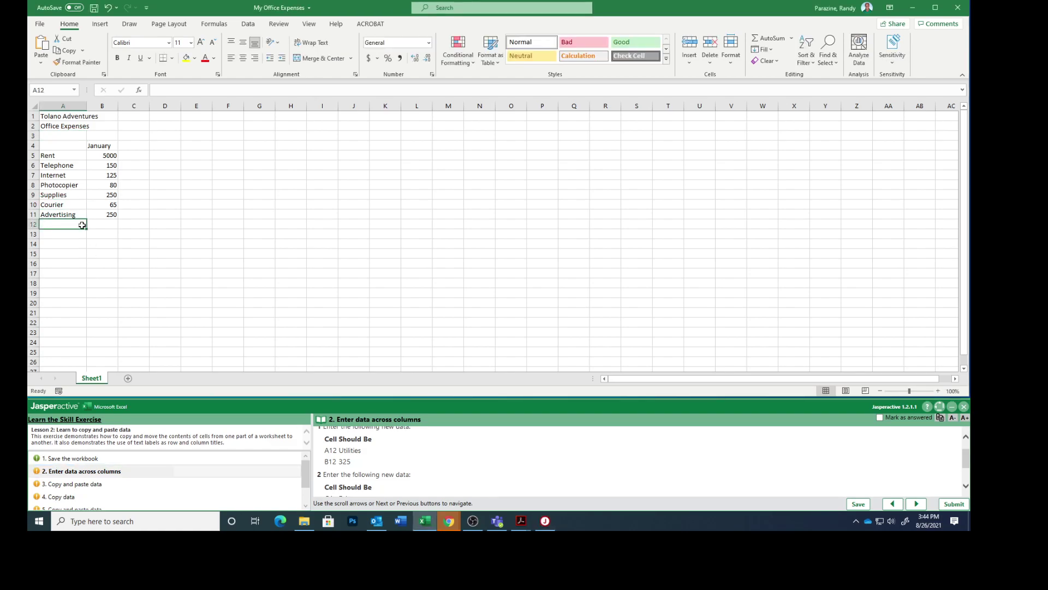
{"action": "type", "text": "Uti"}
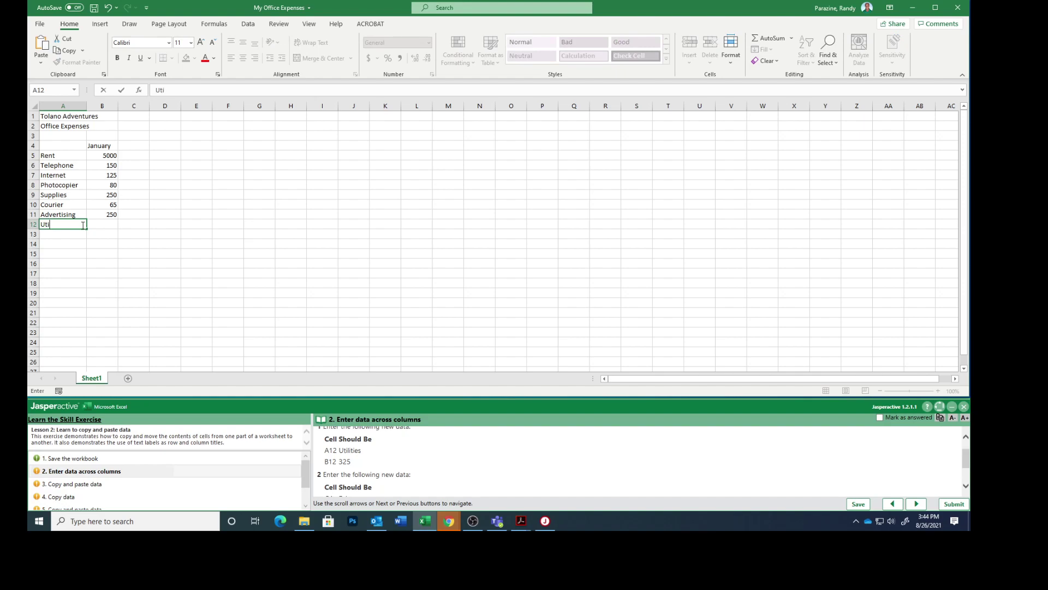
{"action": "type", "text": "lities"}
{"action": "key", "text": "Tab"}
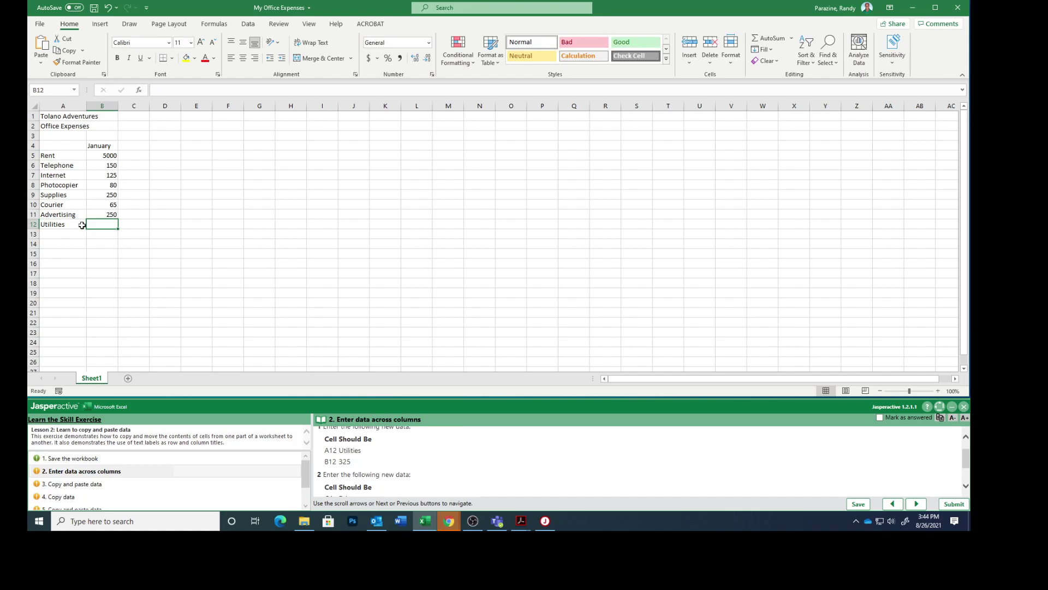
{"action": "type", "text": "325"}
{"action": "key", "text": "Return"}
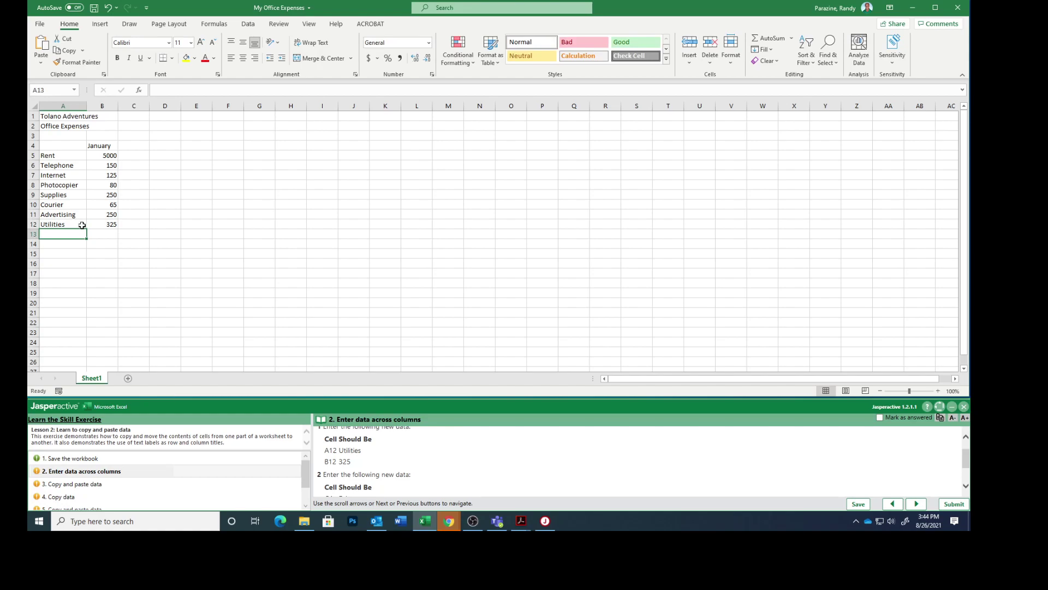
{"action": "scroll", "coordinate": [404, 464], "scroll_direction": "down", "scroll_amount": 2}
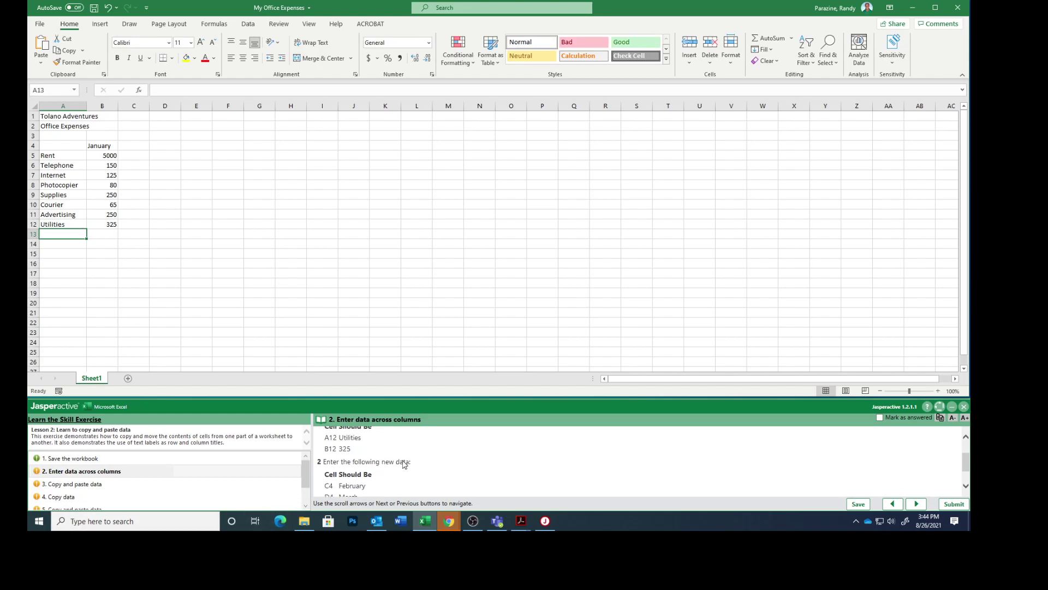
{"action": "scroll", "coordinate": [404, 464], "scroll_direction": "down", "scroll_amount": 1}
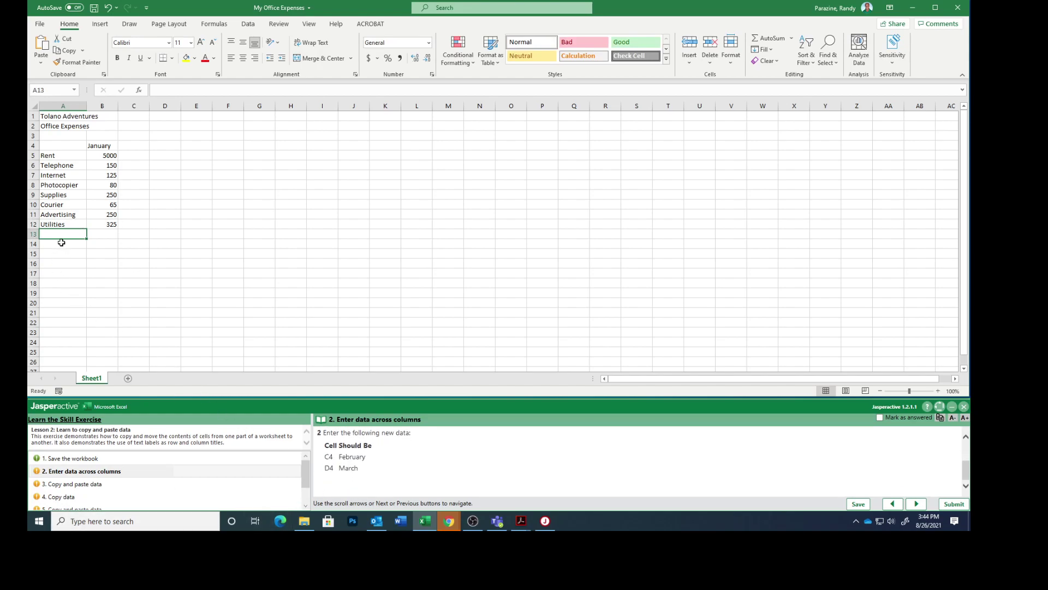
Enter February in C4, correcting its typo, and March in D4, then mark the step answered.
{"action": "left_click", "coordinate": [140, 146]}
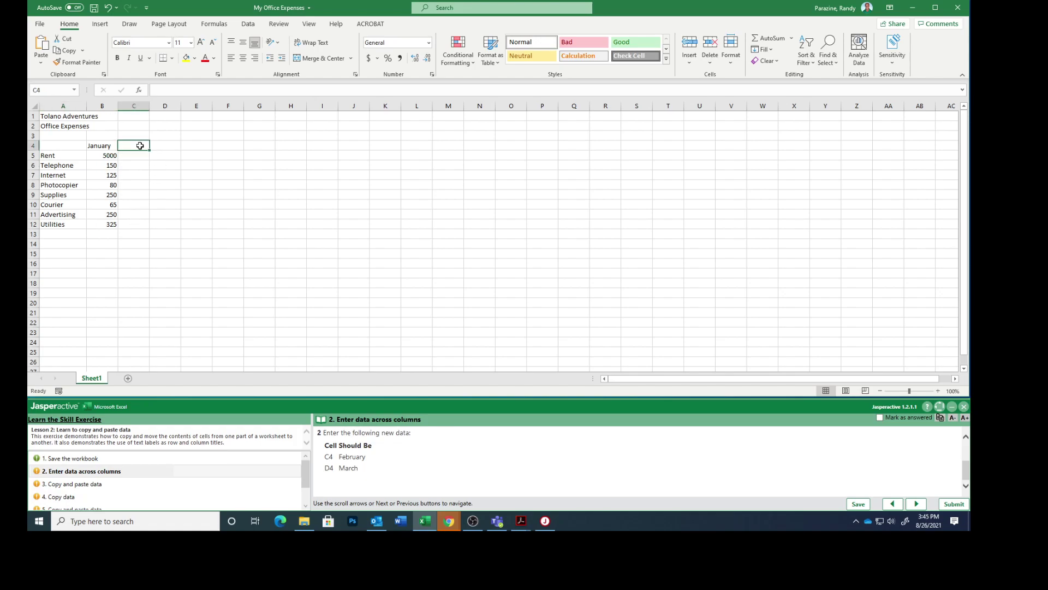
{"action": "type", "text": "Fe"}
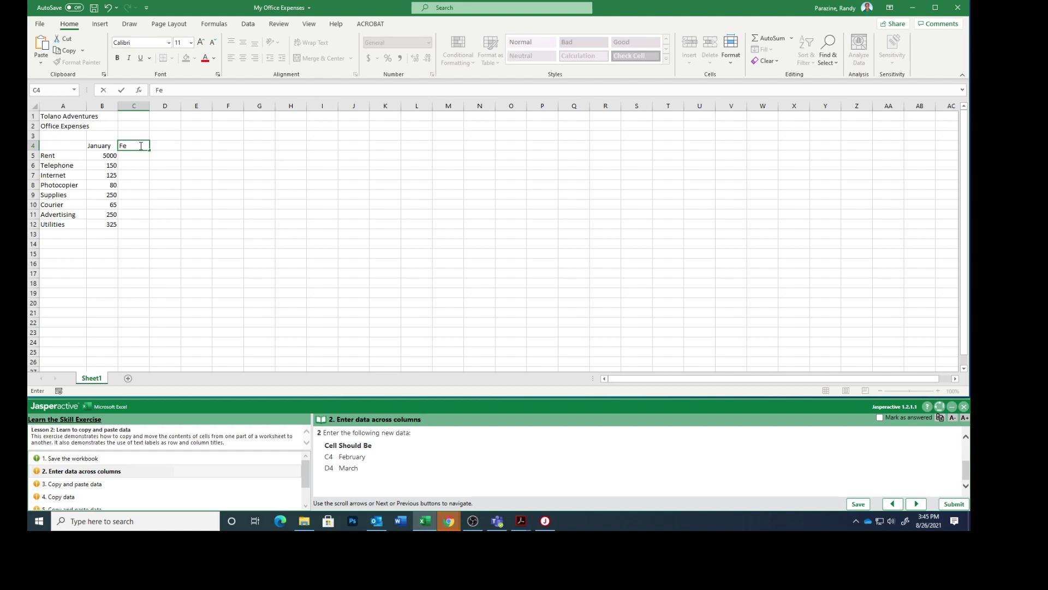
{"action": "type", "text": "ruary"}
{"action": "key", "text": "Tab"}
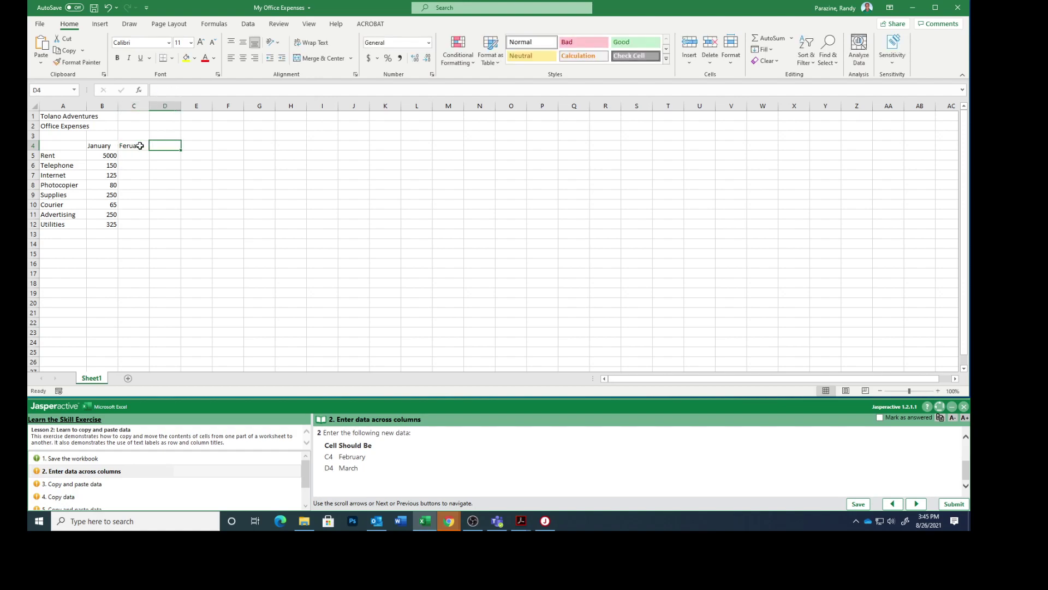
{"action": "left_click", "coordinate": [130, 146]}
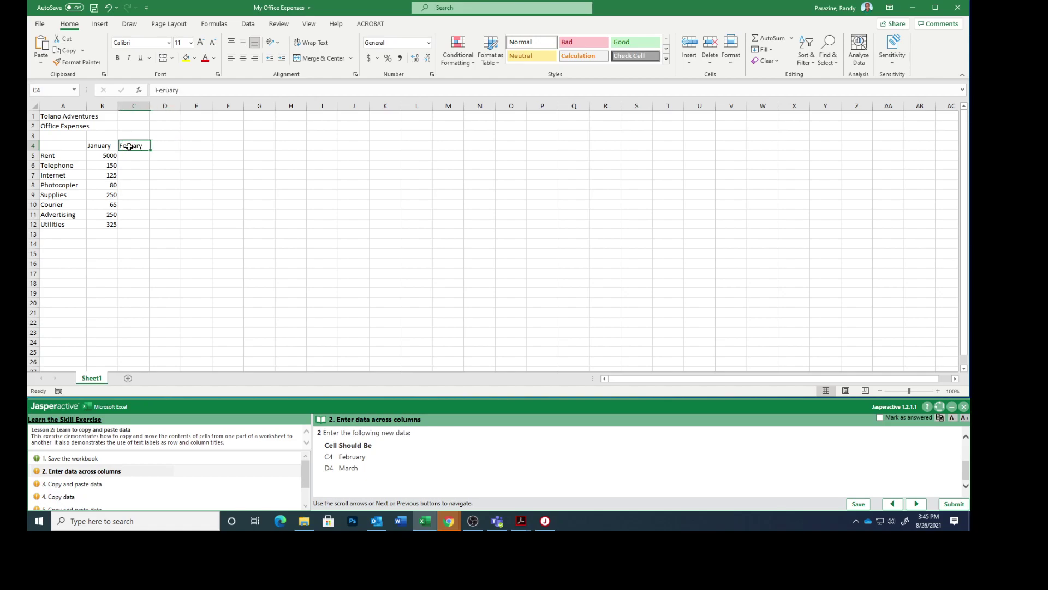
{"action": "left_click", "coordinate": [164, 90]}
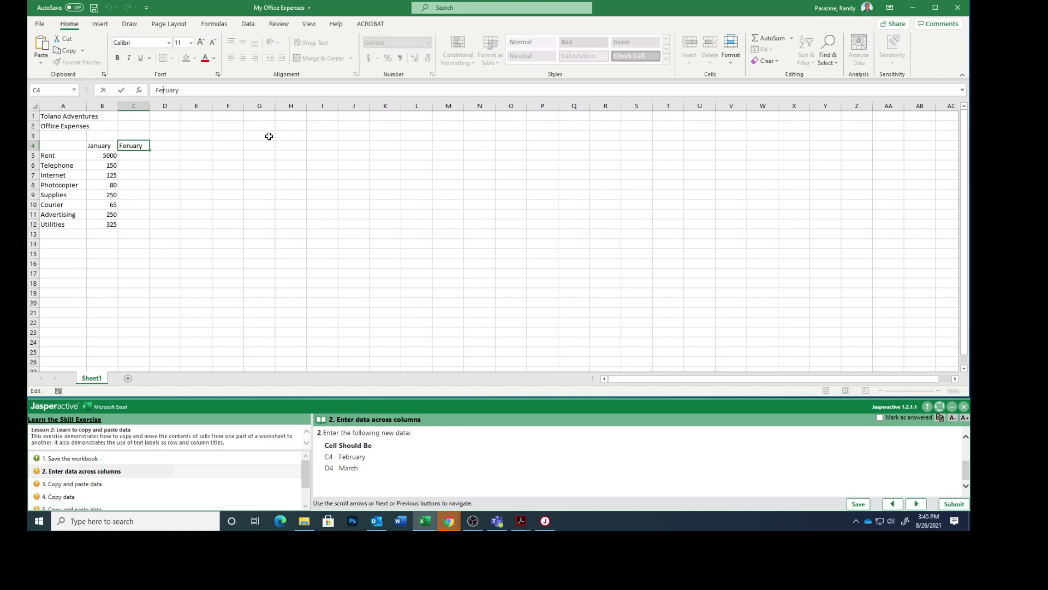
{"action": "type", "text": "b"}
{"action": "left_click", "coordinate": [163, 147]}
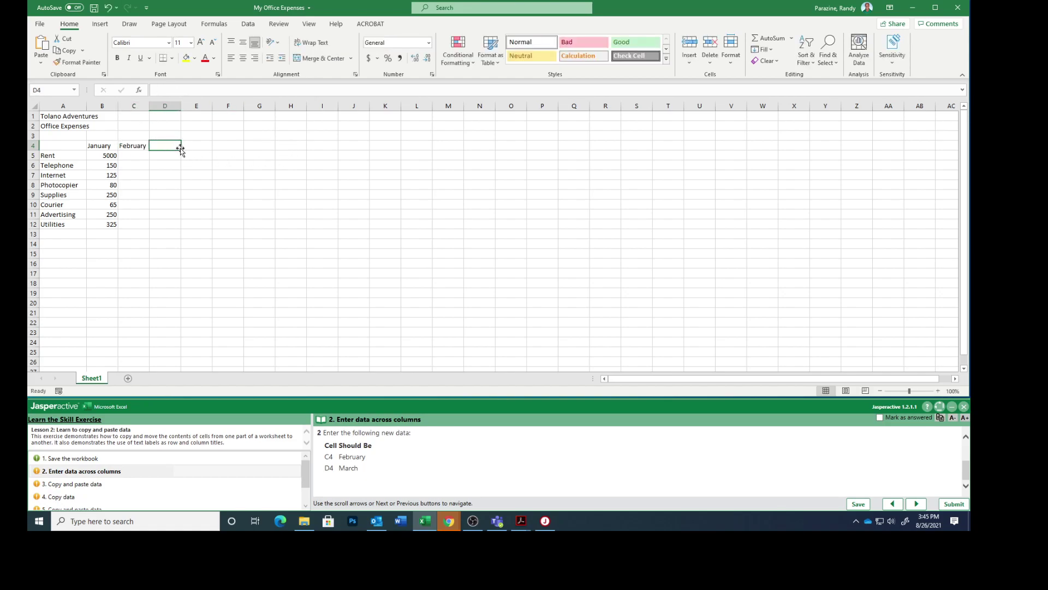
{"action": "type", "text": "March"}
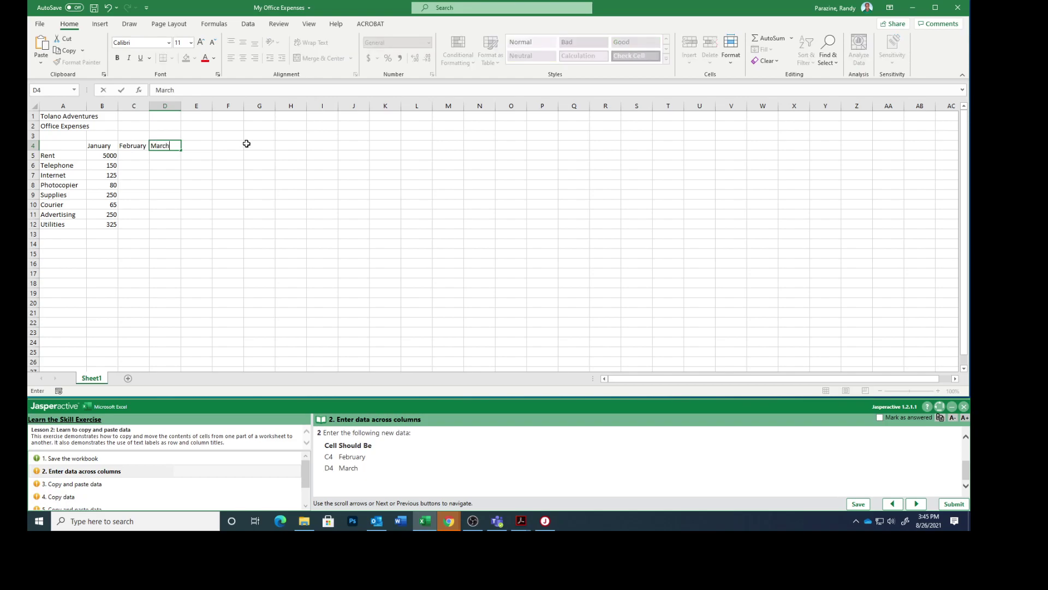
{"action": "key", "text": "Return"}
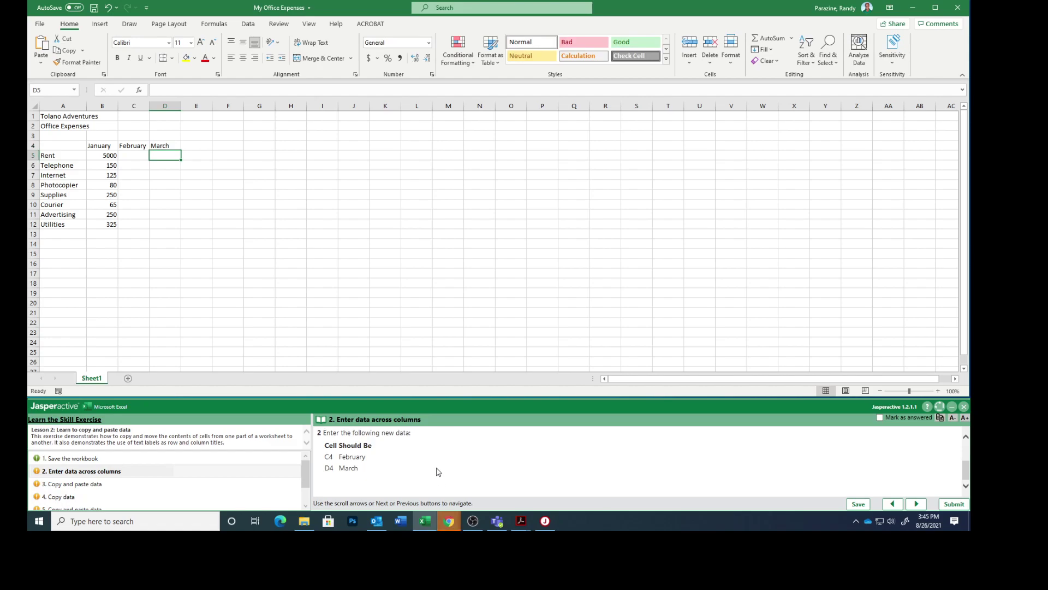
{"action": "left_click", "coordinate": [879, 418]}
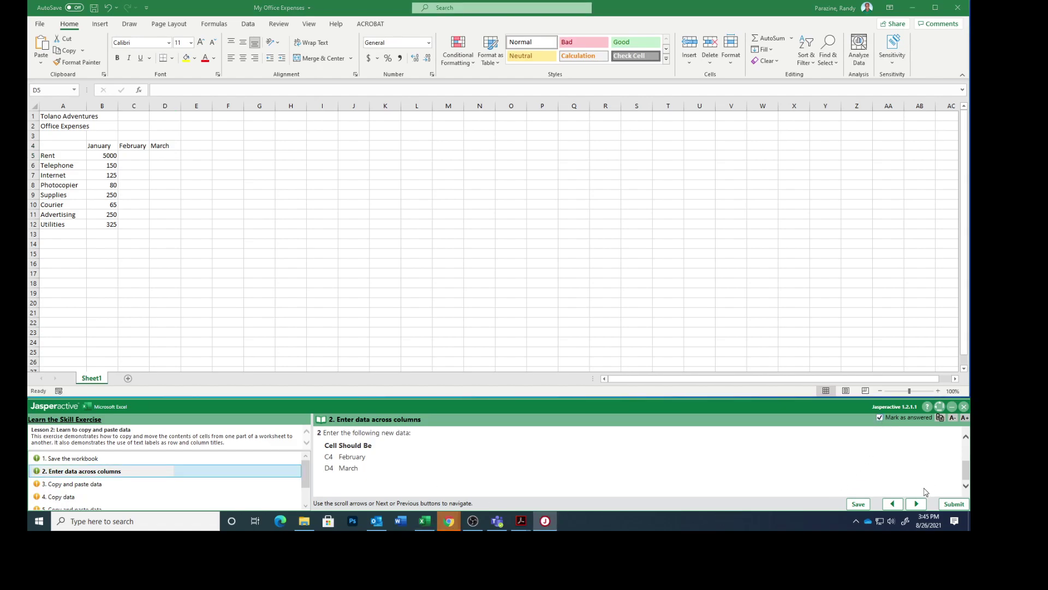
Move to the copy step and copy January's Rent-to-Photocopier amounts in B5:B8.
{"action": "left_click", "coordinate": [915, 504]}
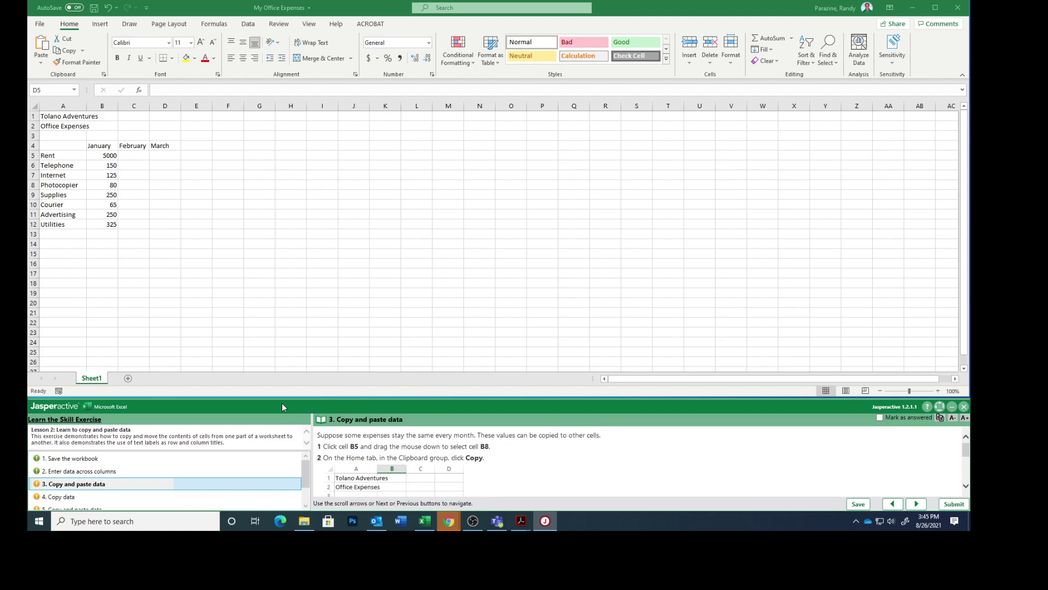
{"action": "left_click", "coordinate": [99, 156]}
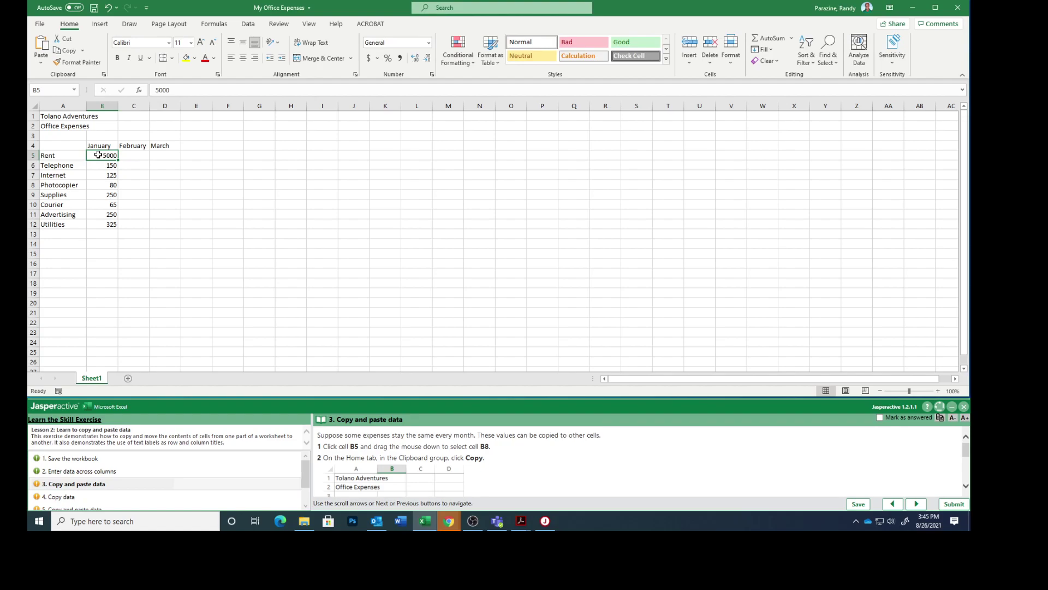
{"action": "left_click_drag", "start_coordinate": [98, 155], "coordinate": [90, 185]}
{"action": "key", "text": "ctrl+c"}
{"action": "scroll", "coordinate": [460, 461], "scroll_direction": "down", "scroll_amount": 2}
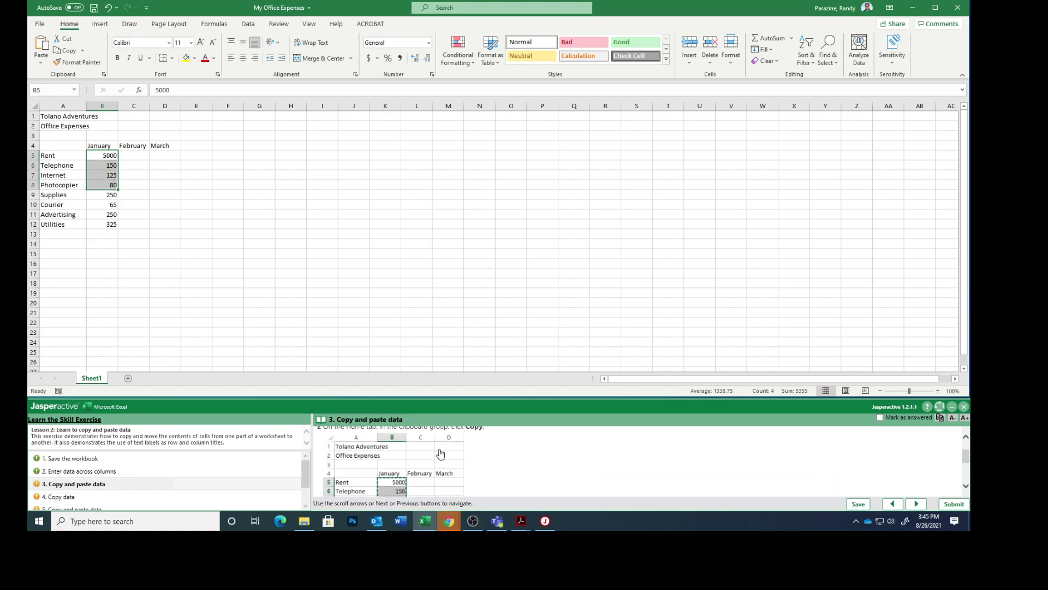
{"action": "left_click", "coordinate": [70, 50]}
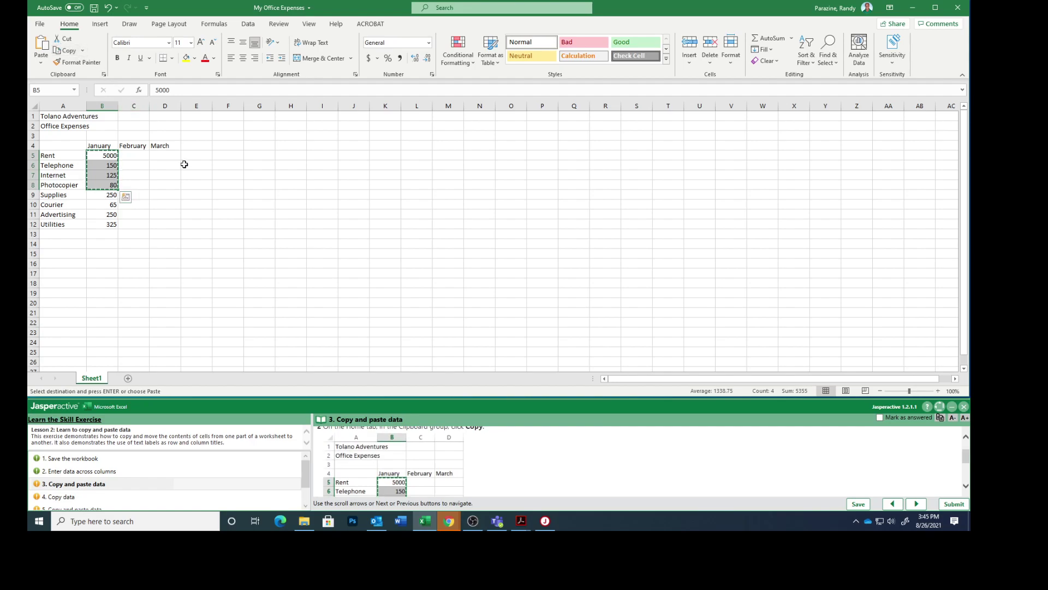
Paste 5000, 150, 125 and 80 into February's C5:C8, then mark answered and continue.
{"action": "scroll", "coordinate": [461, 456], "scroll_direction": "down", "scroll_amount": 3}
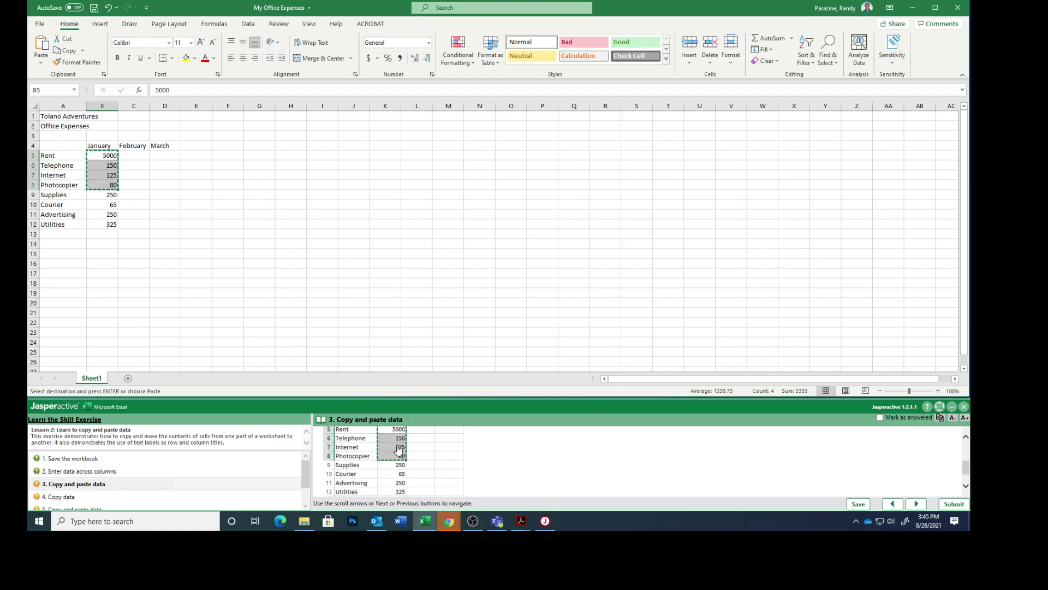
{"action": "scroll", "coordinate": [399, 448], "scroll_direction": "down", "scroll_amount": 2}
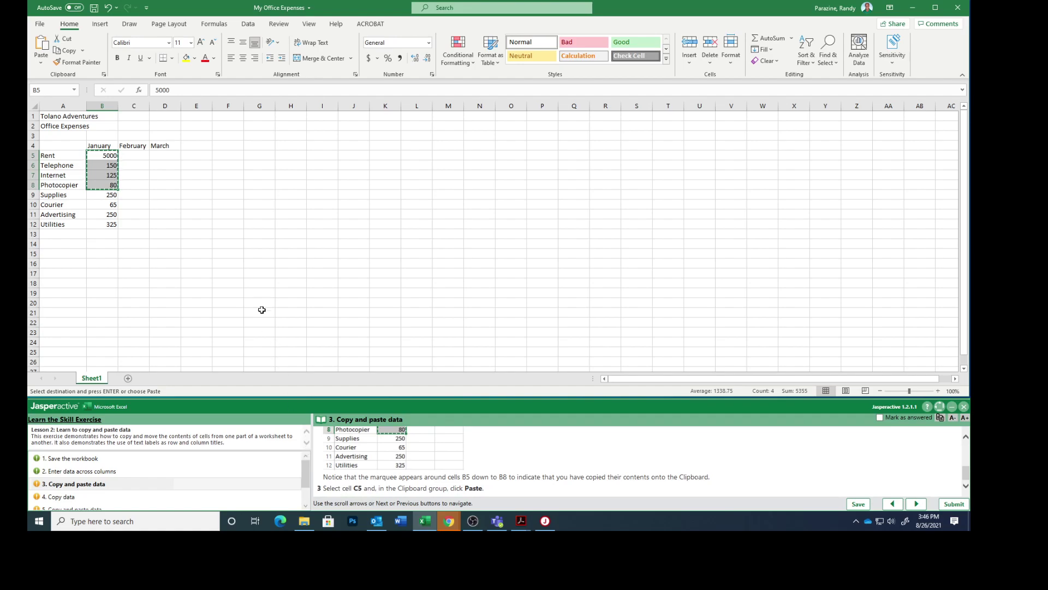
{"action": "left_click", "coordinate": [135, 156]}
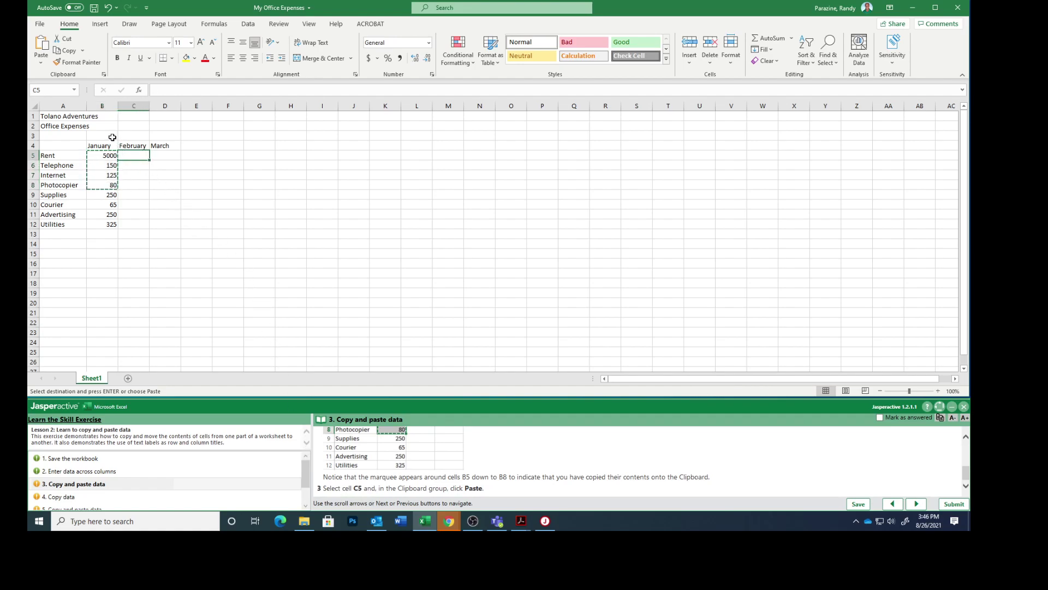
{"action": "left_click", "coordinate": [41, 46]}
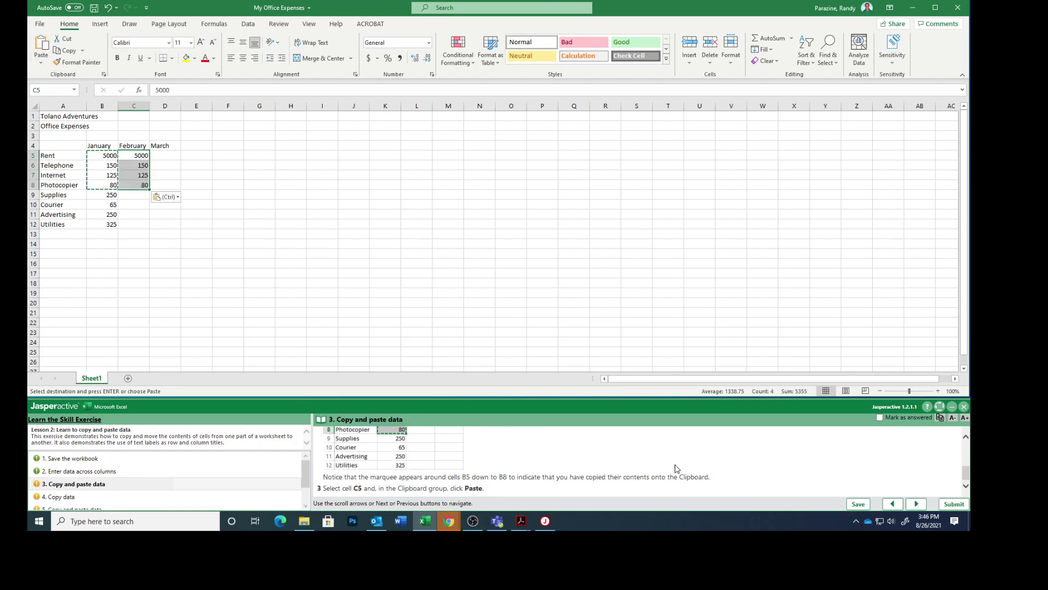
{"action": "left_click", "coordinate": [880, 417]}
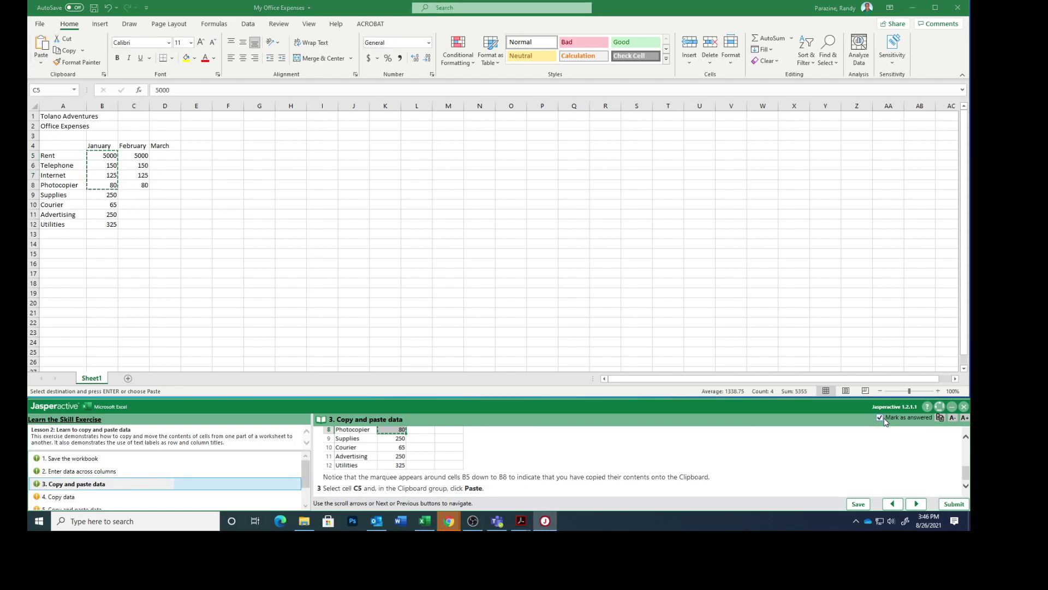
{"action": "left_click", "coordinate": [917, 503]}
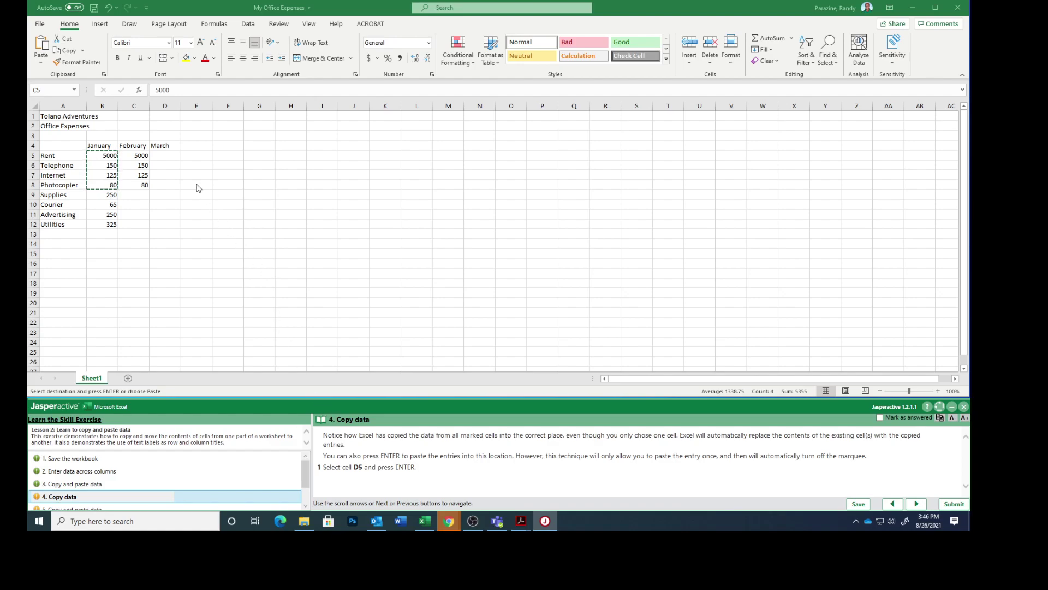
Copy February's C5:C8 amounts (5000, 150, 125, 80) into March's D5:D8 and mark answered.
{"action": "left_click", "coordinate": [164, 155]}
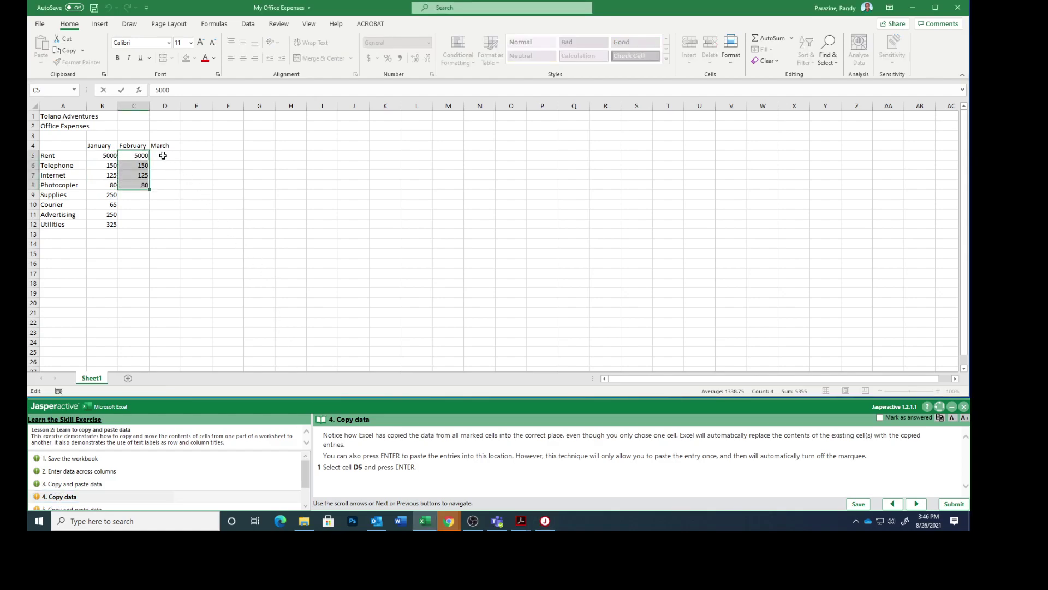
{"action": "key", "text": "Return"}
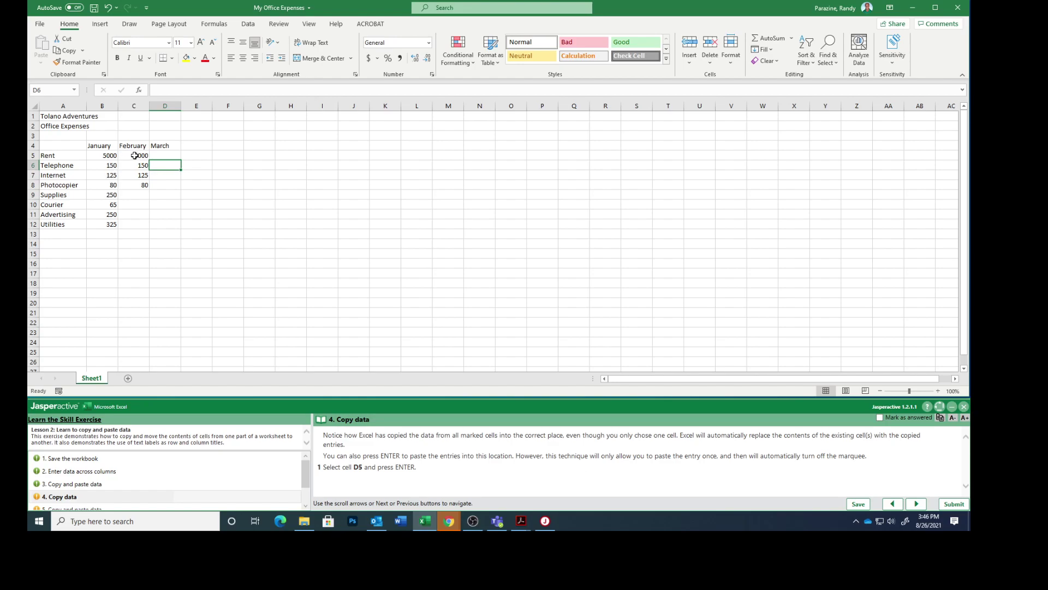
{"action": "left_click_drag", "start_coordinate": [134, 155], "coordinate": [129, 185]}
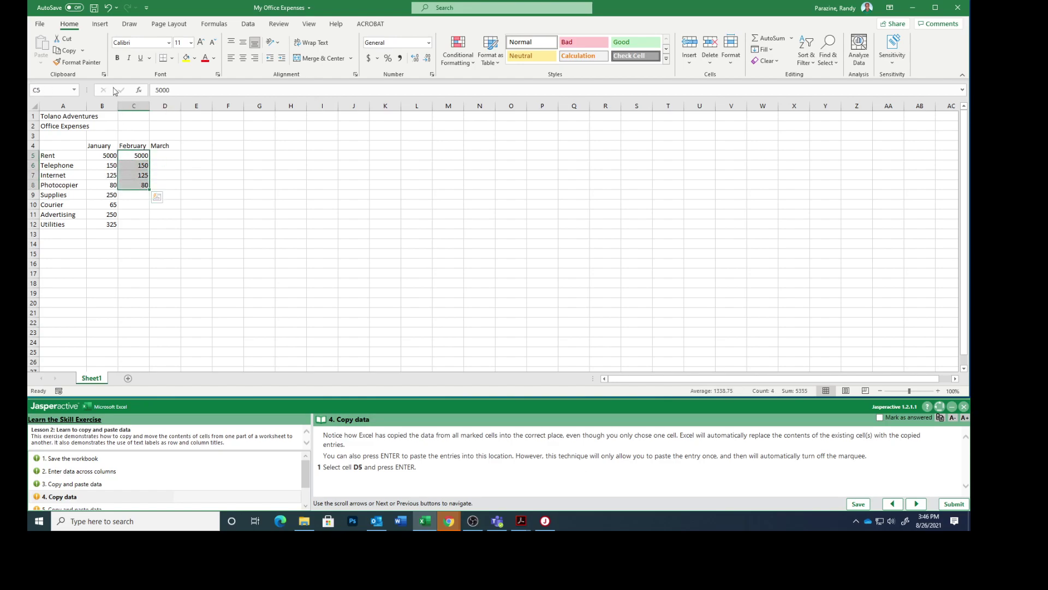
{"action": "left_click", "coordinate": [66, 50]}
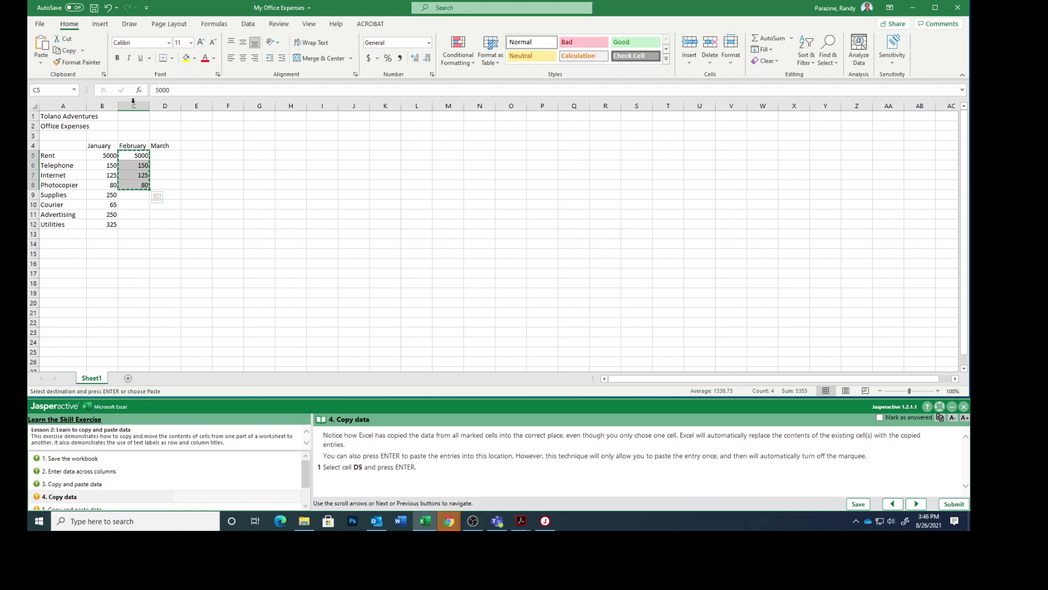
{"action": "left_click", "coordinate": [166, 155]}
{"action": "key", "text": "Return"}
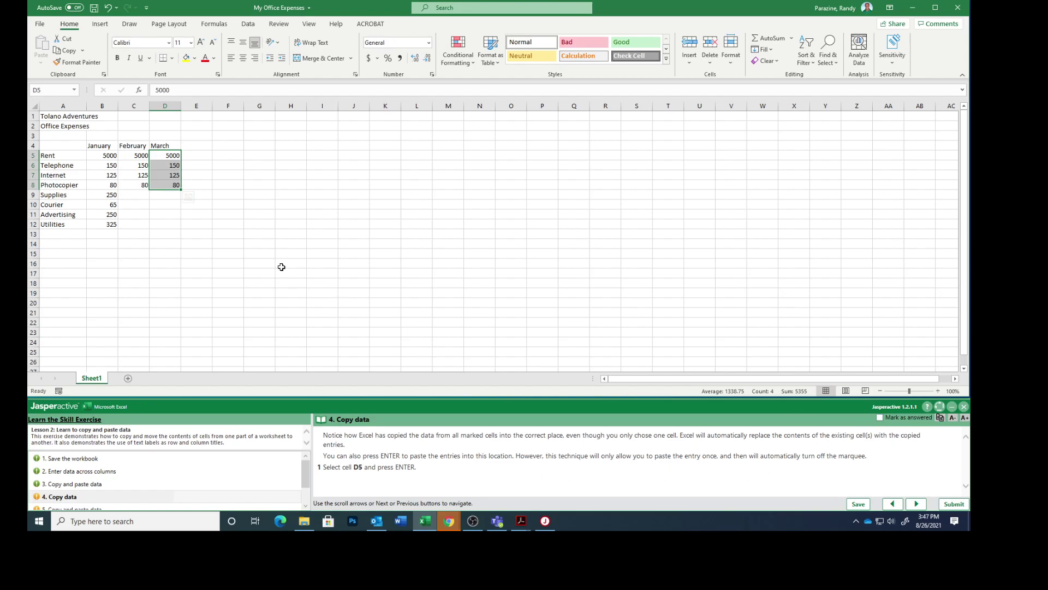
{"action": "mouse_move", "coordinate": [175, 154]}
{"action": "left_click", "coordinate": [880, 417]}
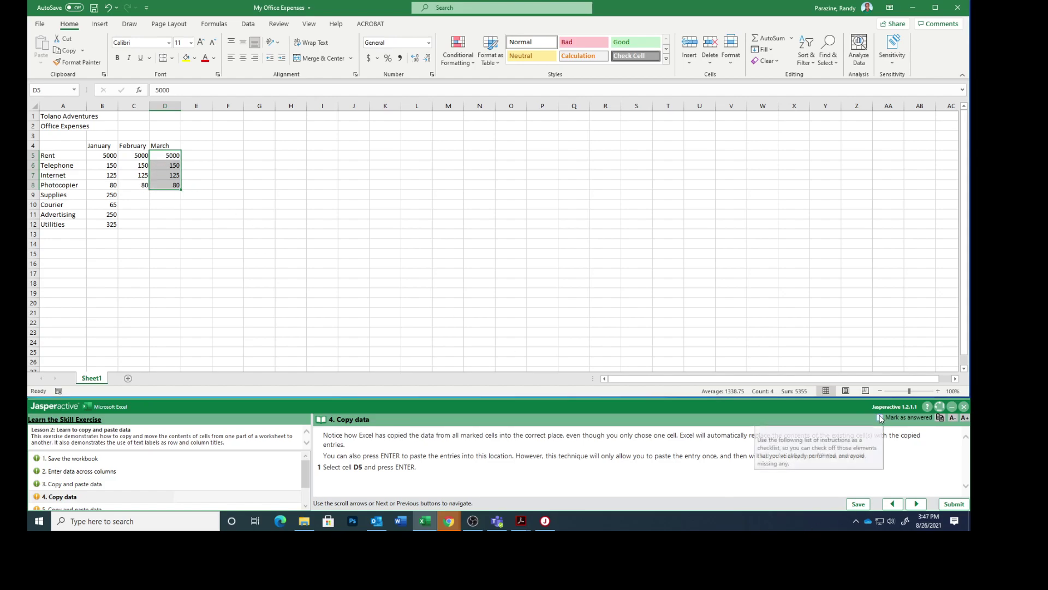
Copy the Supplies-to-Utilities amounts B9:B12 into February and March, C9:D12.
{"action": "left_click", "coordinate": [916, 504]}
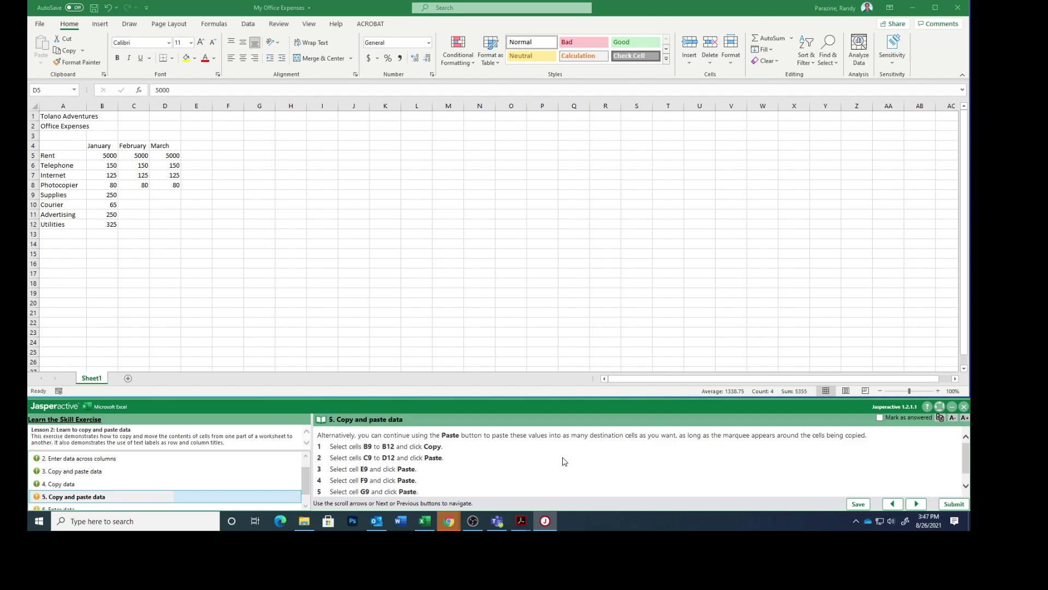
{"action": "left_click", "coordinate": [100, 196]}
{"action": "left_click", "coordinate": [99, 196]}
{"action": "left_click_drag", "start_coordinate": [100, 195], "coordinate": [104, 224]}
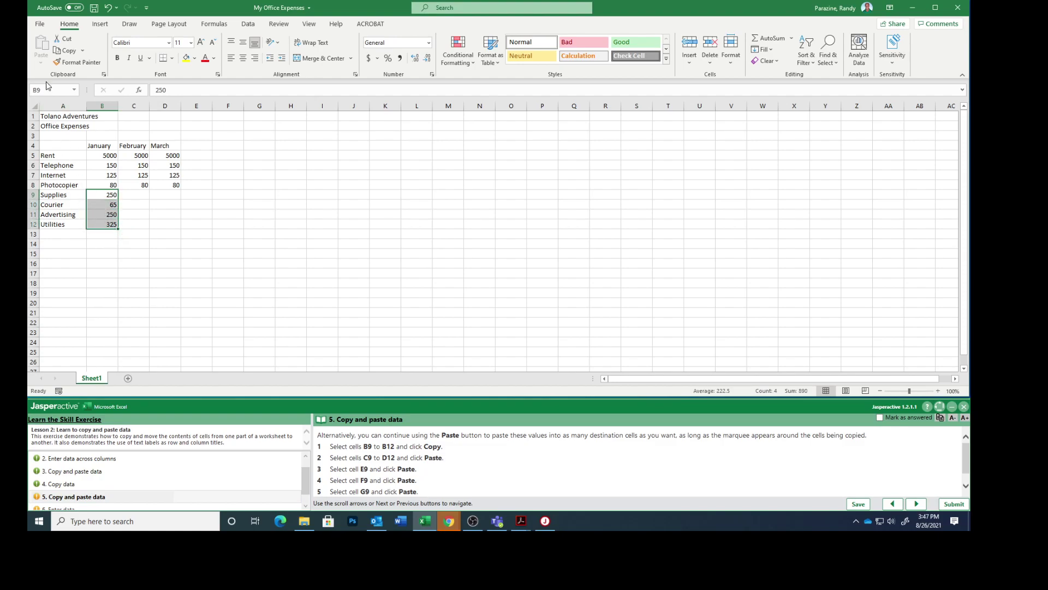
{"action": "left_click", "coordinate": [65, 50]}
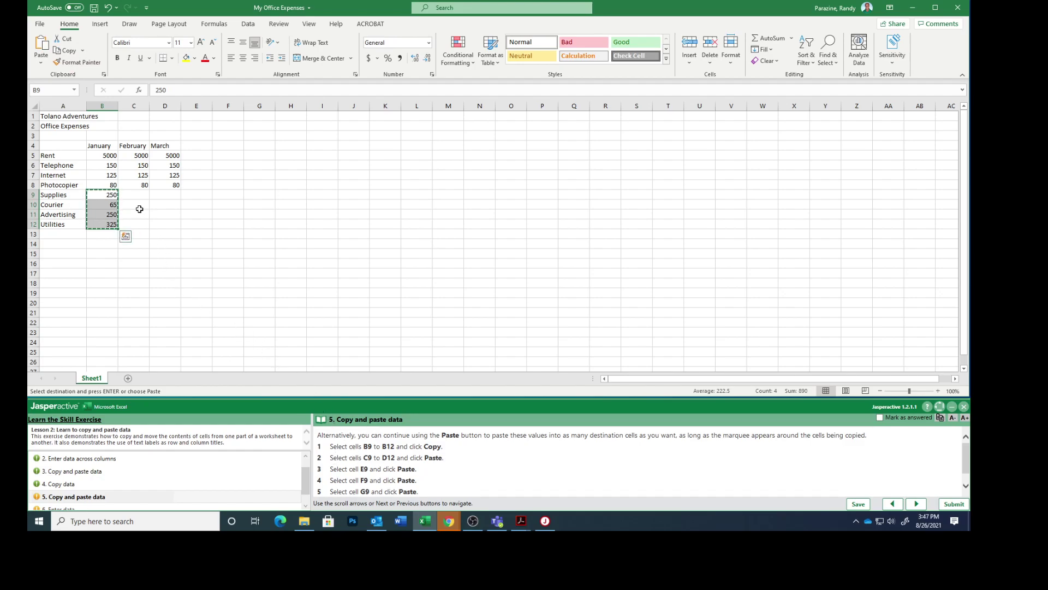
{"action": "left_click_drag", "start_coordinate": [133, 195], "coordinate": [175, 228]}
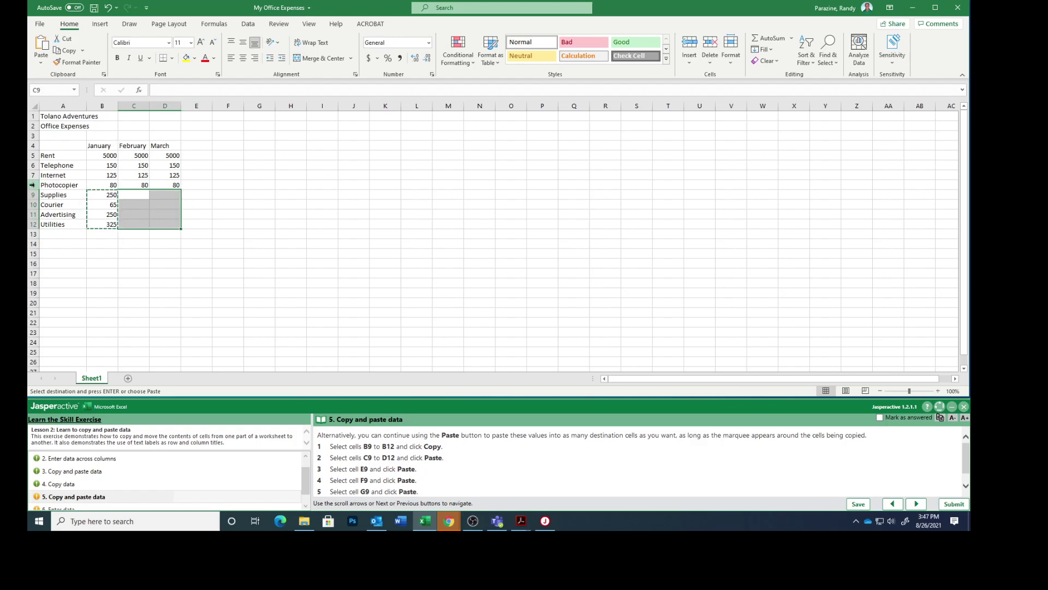
{"action": "left_click", "coordinate": [41, 45]}
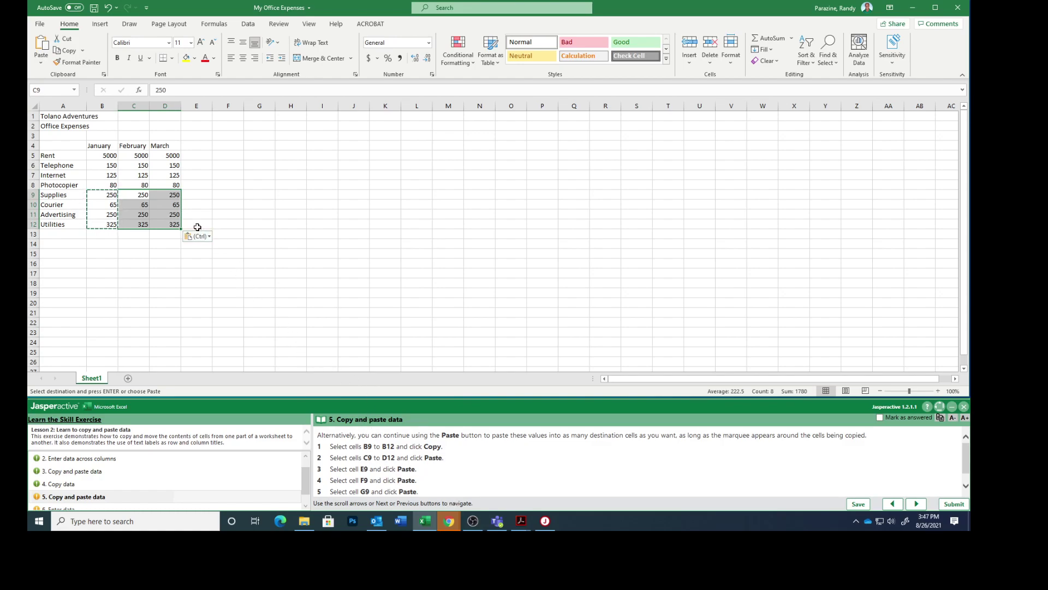
Paste the same 250, 65, 250, 325 amounts into columns E, F and G.
{"action": "left_click", "coordinate": [192, 195]}
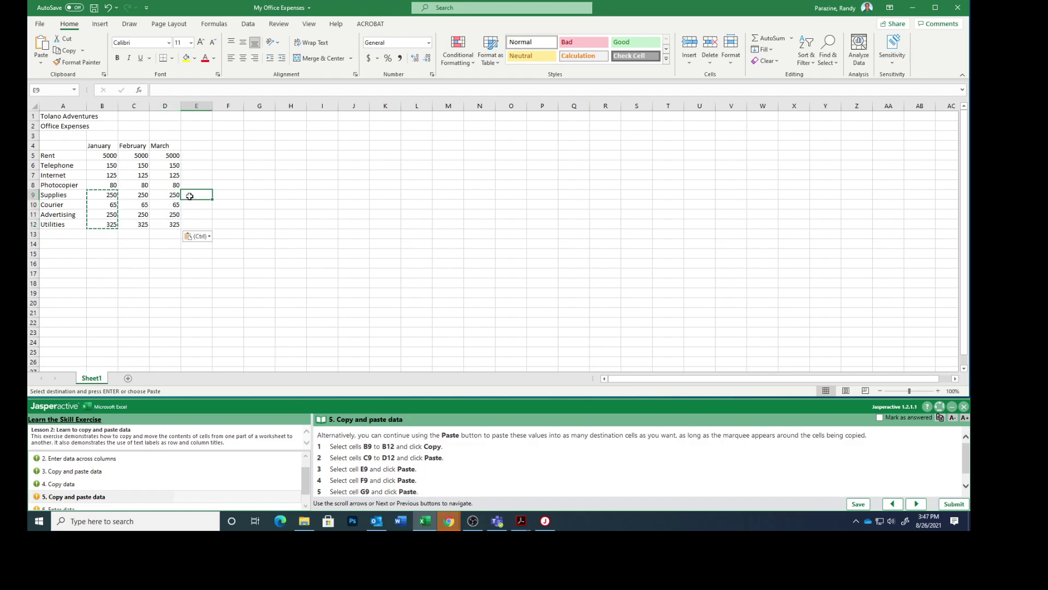
{"action": "left_click", "coordinate": [42, 43]}
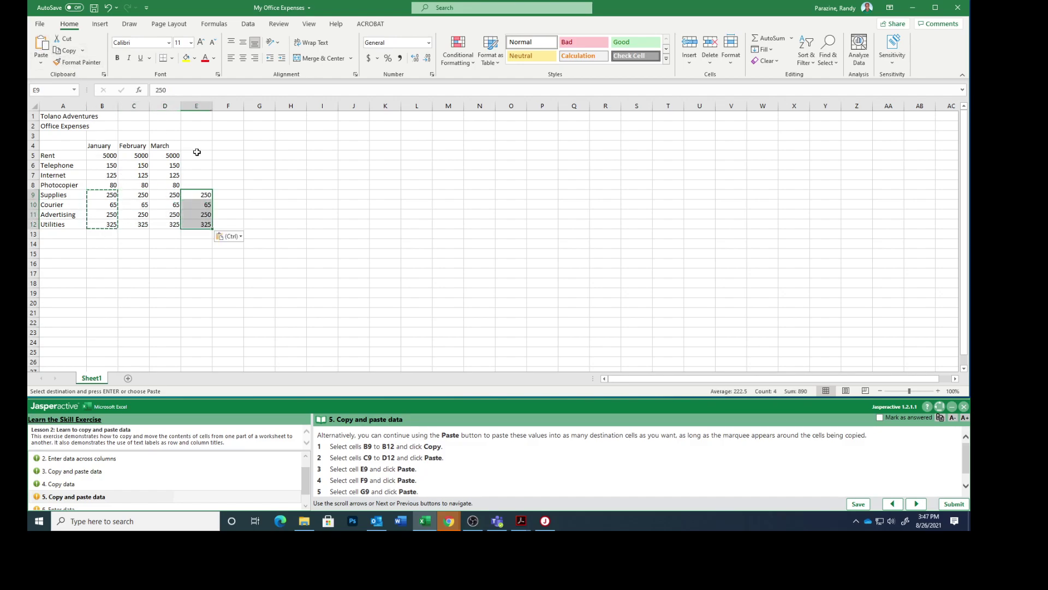
{"action": "left_click", "coordinate": [226, 194]}
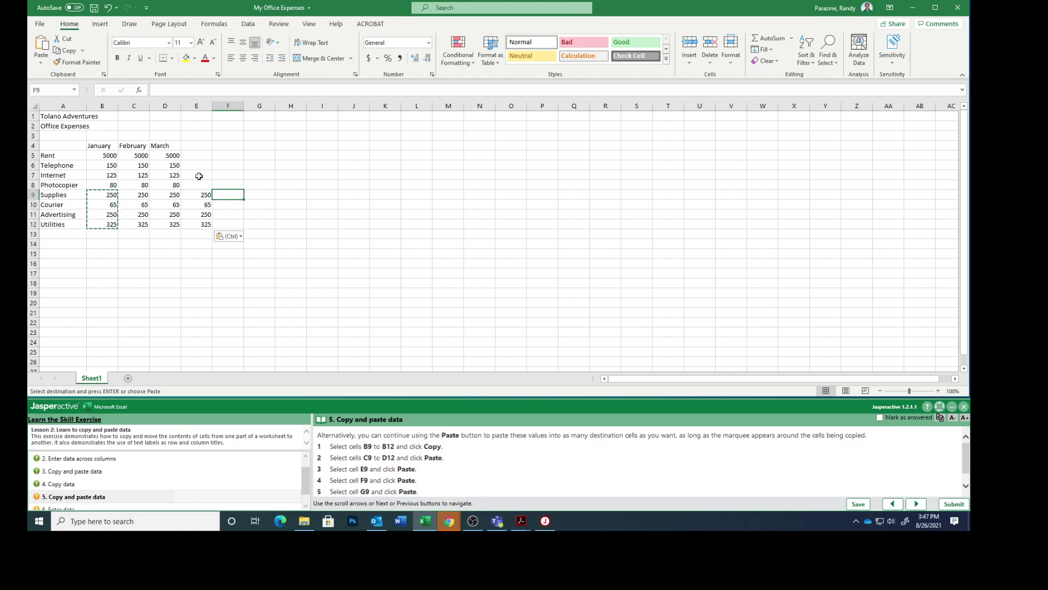
{"action": "left_click", "coordinate": [44, 46]}
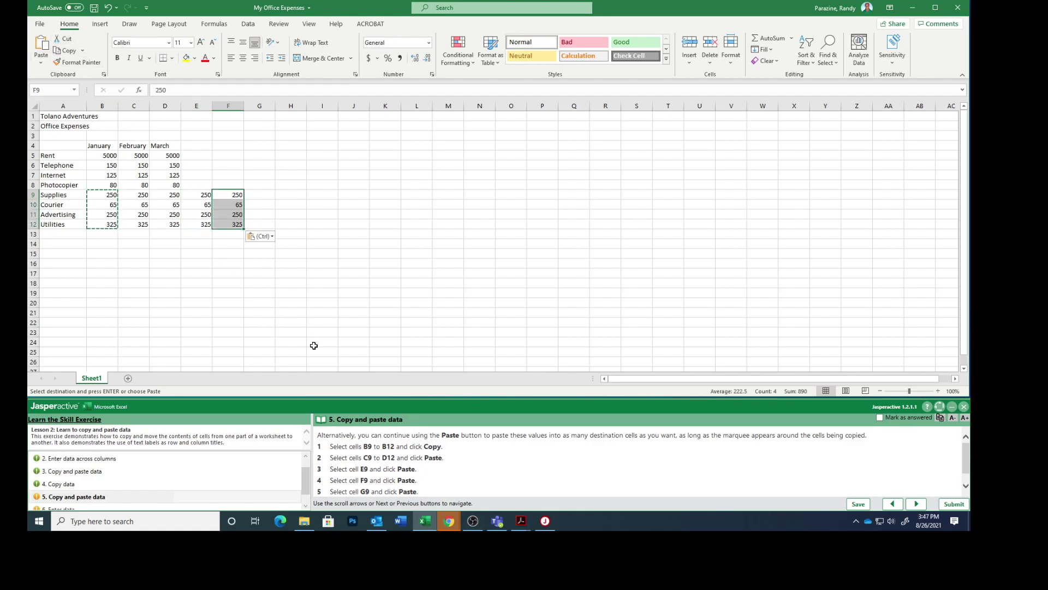
{"action": "scroll", "coordinate": [405, 467], "scroll_direction": "down", "scroll_amount": 1}
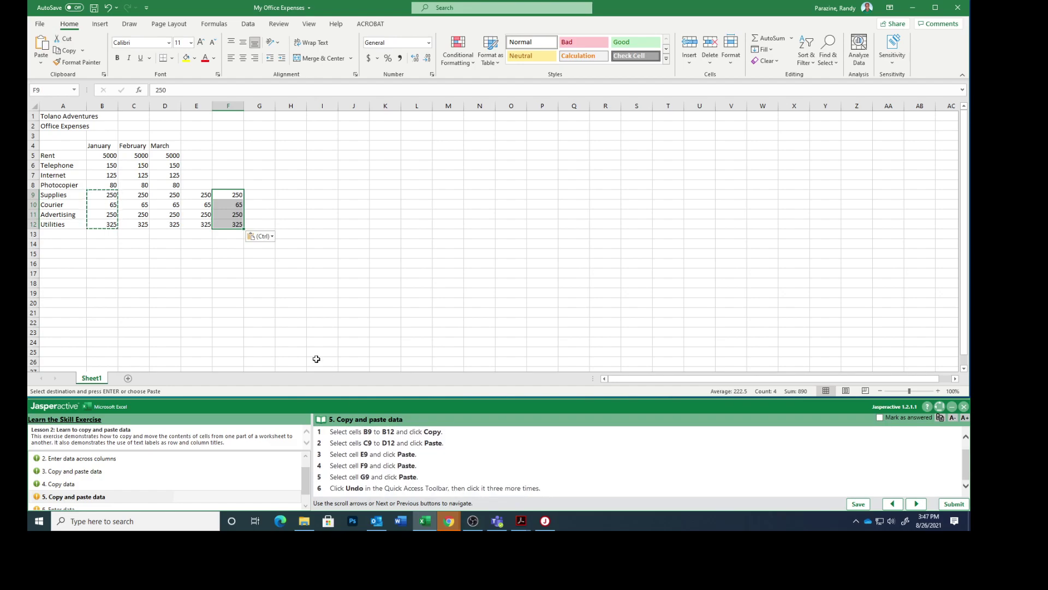
{"action": "left_click", "coordinate": [254, 194]}
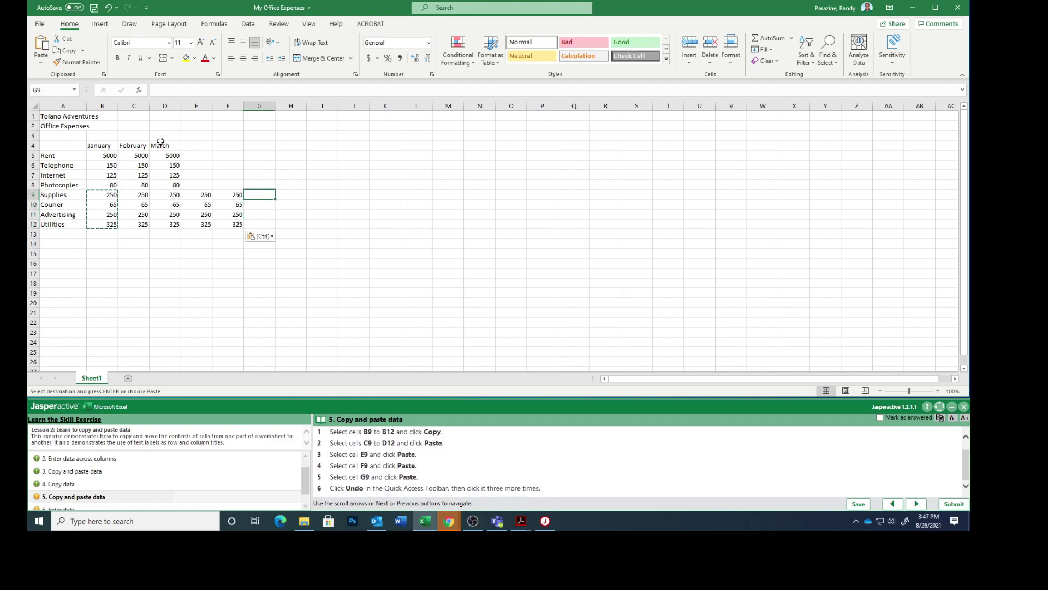
{"action": "left_click", "coordinate": [42, 46]}
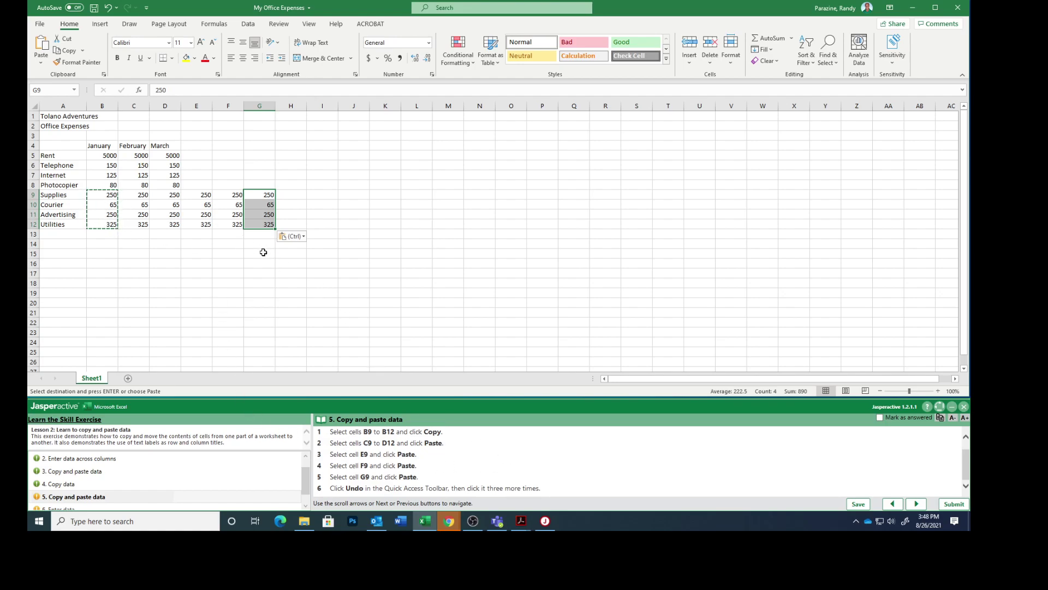
Undo the four pastes across columns C–G and mark the copy-and-paste step answered.
{"action": "left_click", "coordinate": [108, 8]}
{"action": "left_click", "coordinate": [108, 8]}
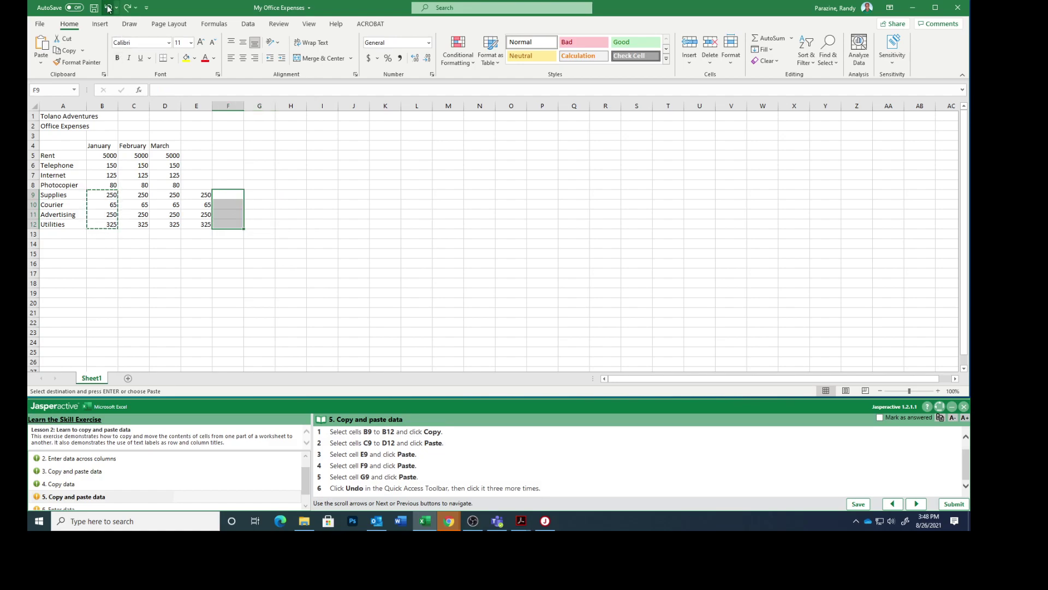
{"action": "left_click", "coordinate": [108, 8]}
{"action": "left_click", "coordinate": [109, 8]}
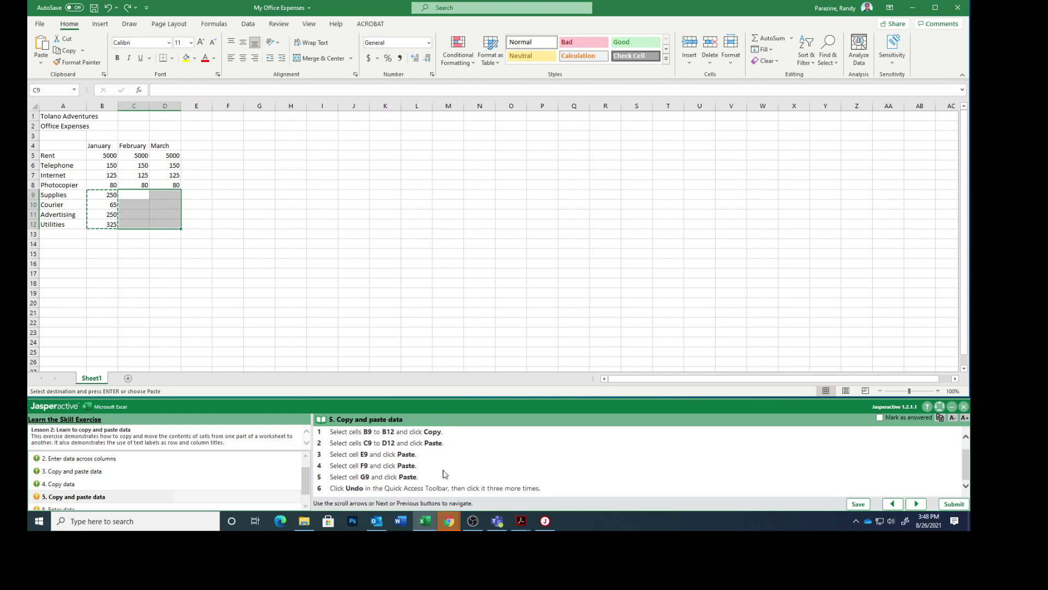
{"action": "left_click", "coordinate": [880, 417]}
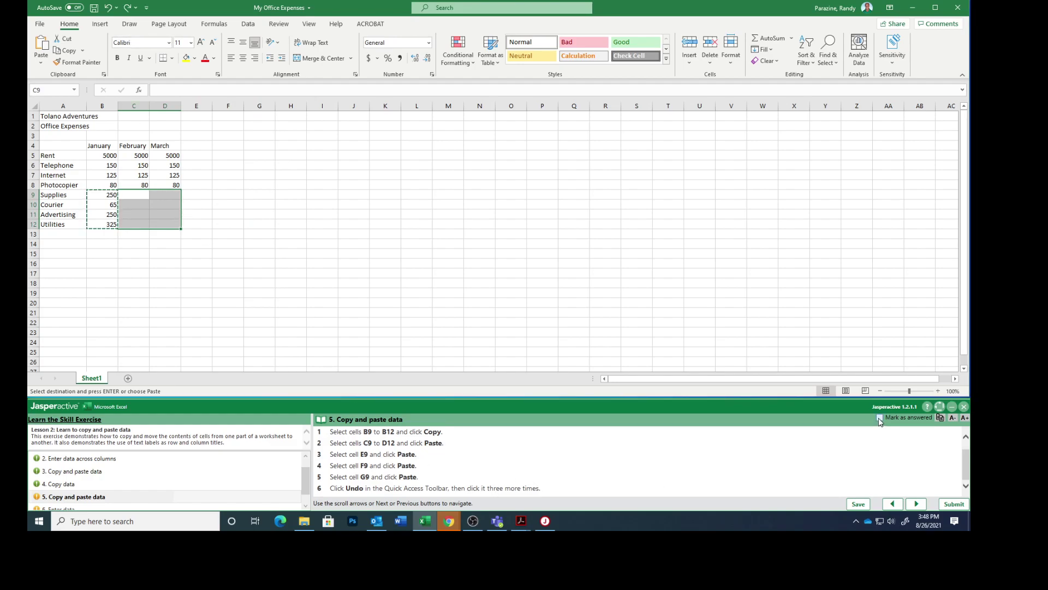
Enter February's Supplies-to-Utilities amounts 95, 150, 325, 350 in C9:C12.
{"action": "left_click", "coordinate": [916, 504]}
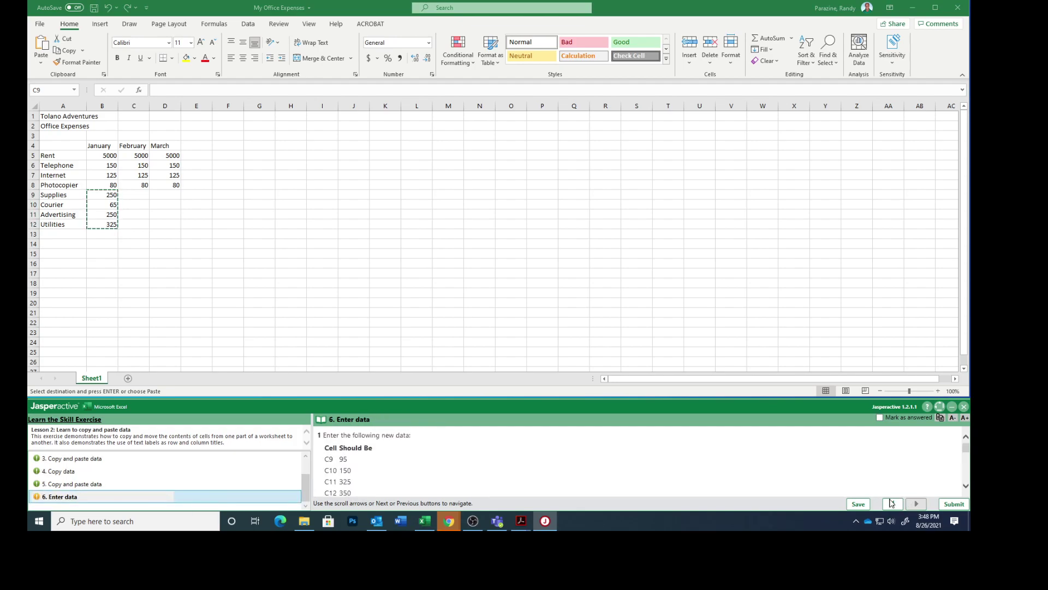
{"action": "scroll", "coordinate": [513, 462], "scroll_direction": "down", "scroll_amount": 2}
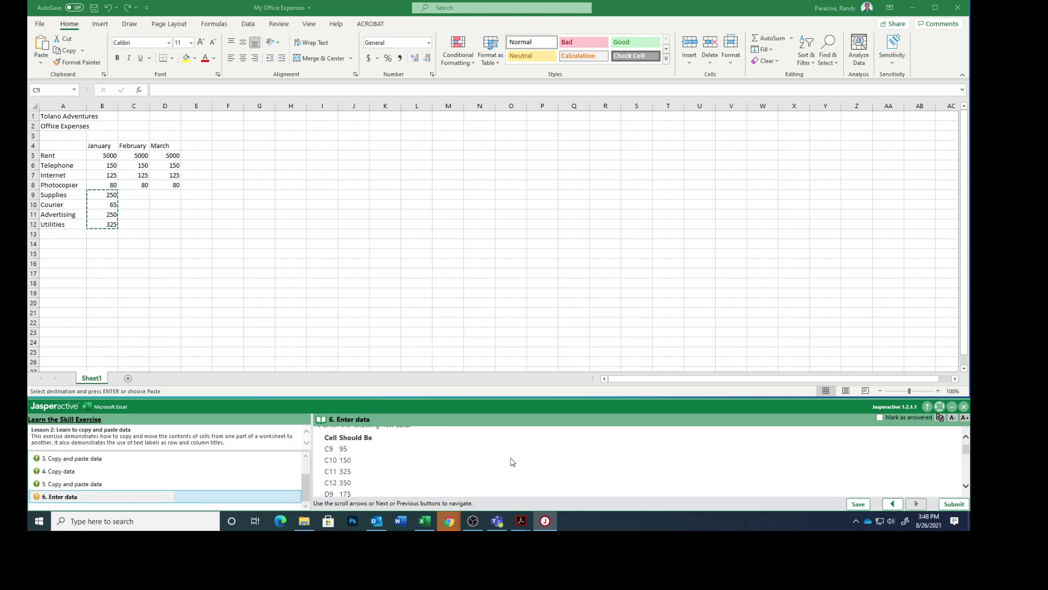
{"action": "left_click", "coordinate": [130, 193]}
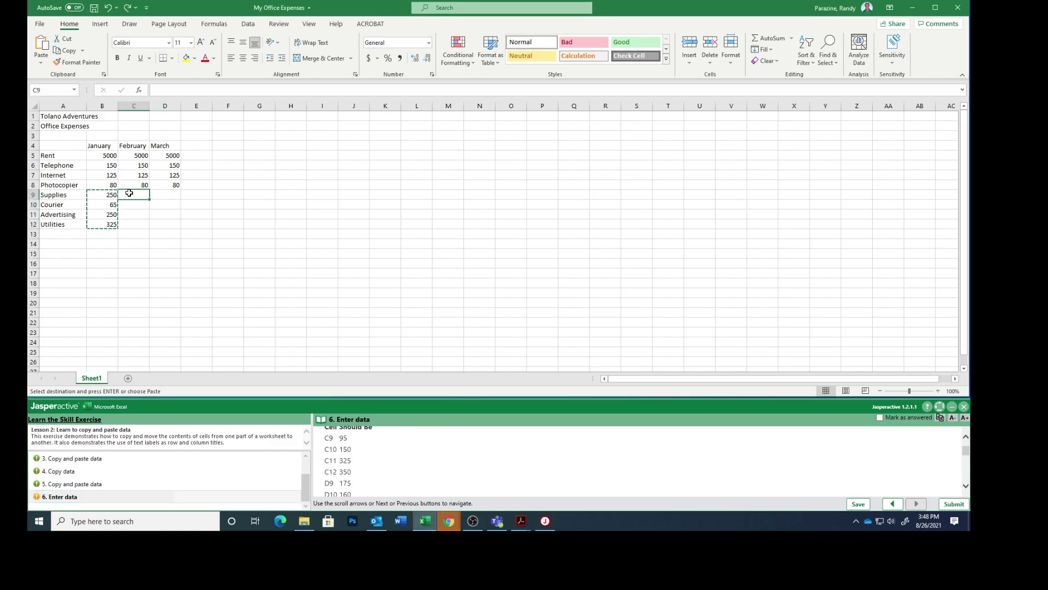
{"action": "type", "text": "95"}
{"action": "key", "text": "Return"}
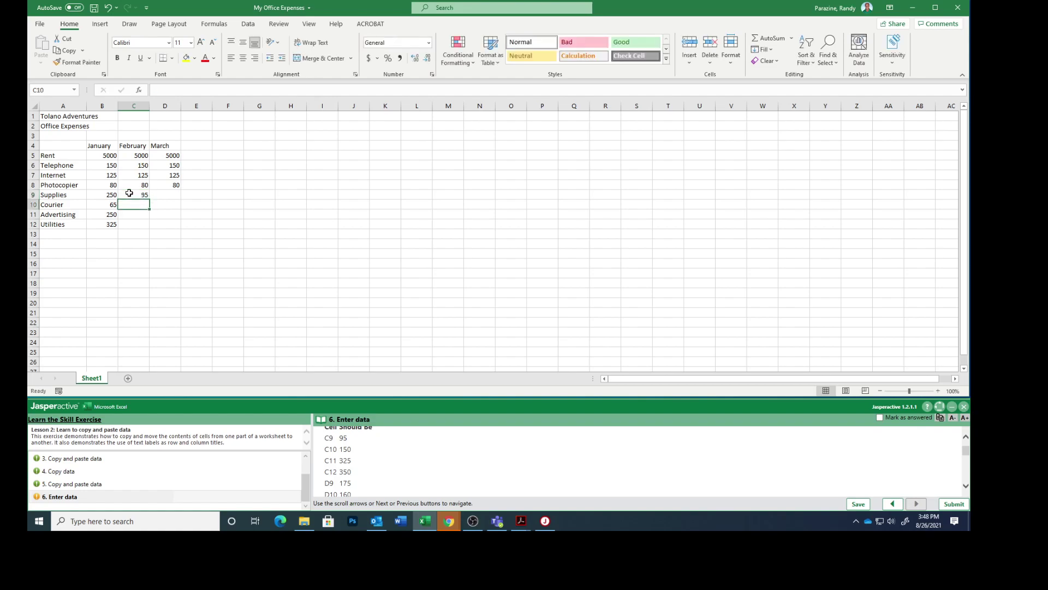
{"action": "type", "text": "150"}
{"action": "key", "text": "Return"}
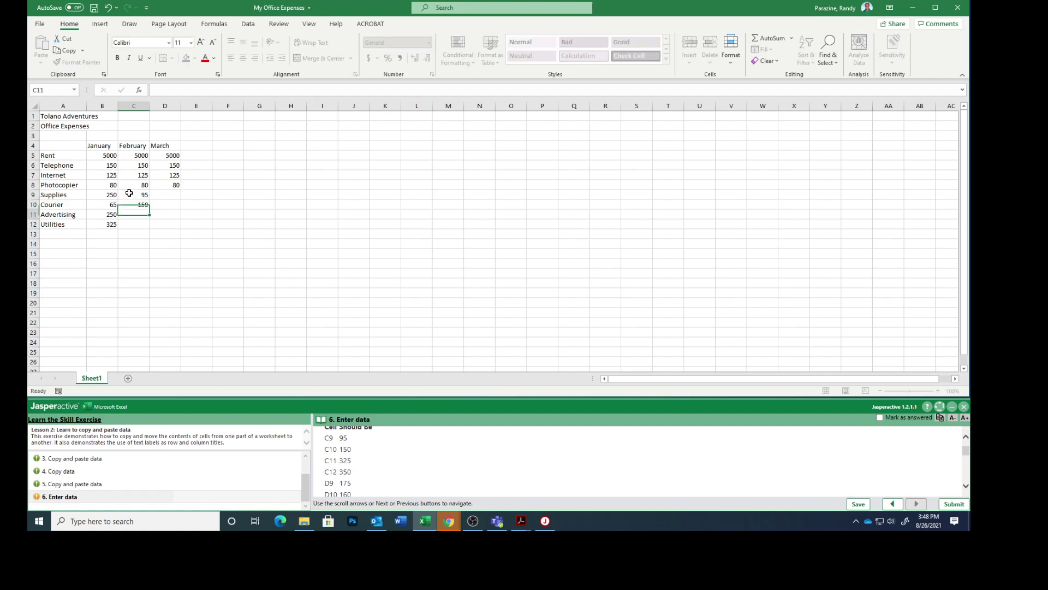
{"action": "type", "text": "325"}
{"action": "key", "text": "Return"}
{"action": "type", "text": "350"}
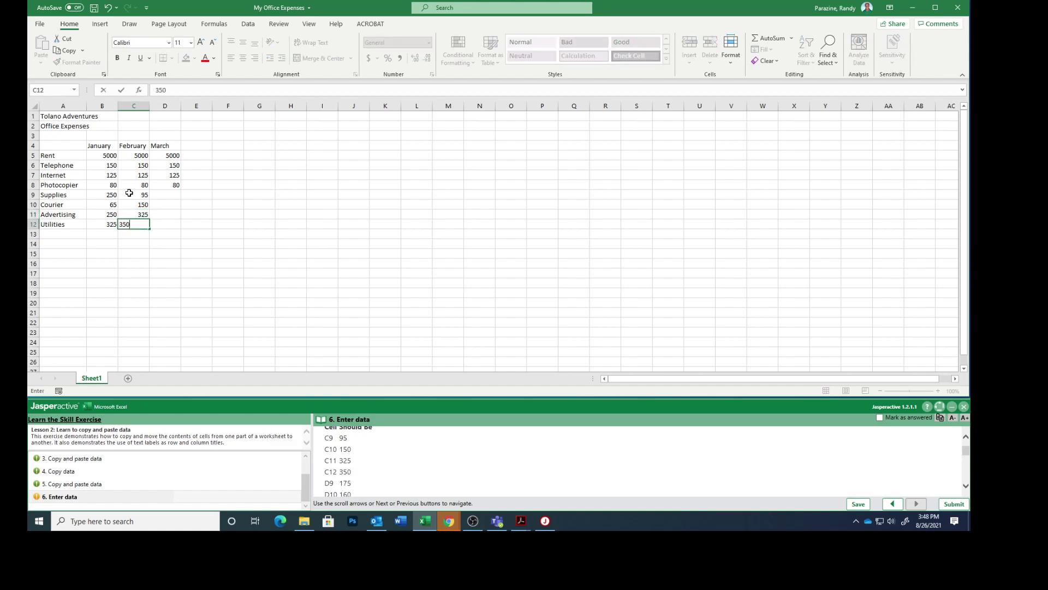
{"action": "key", "text": "Return"}
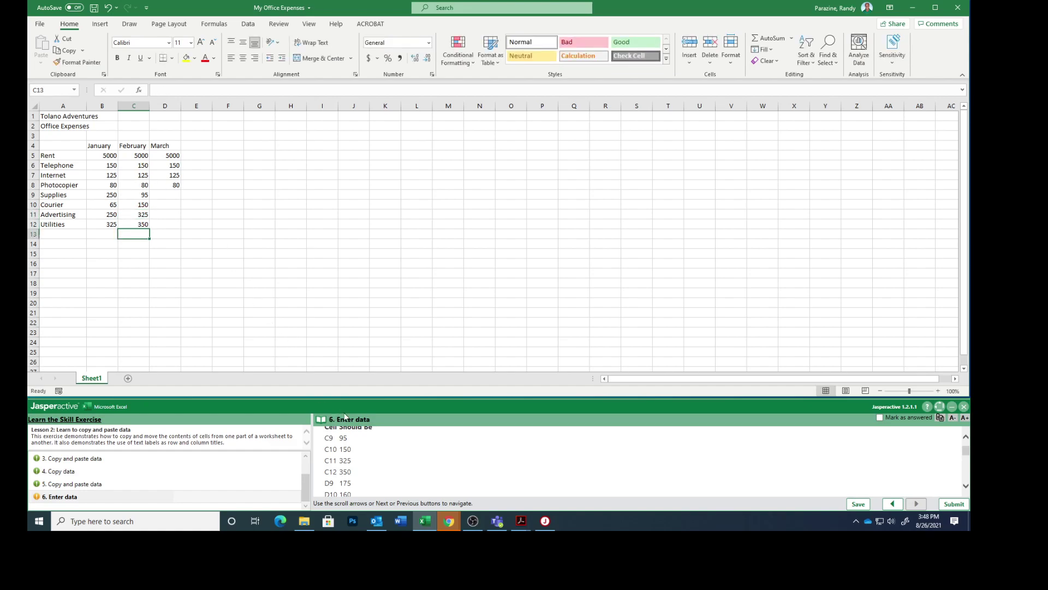
{"action": "scroll", "coordinate": [394, 469], "scroll_direction": "down", "scroll_amount": 3}
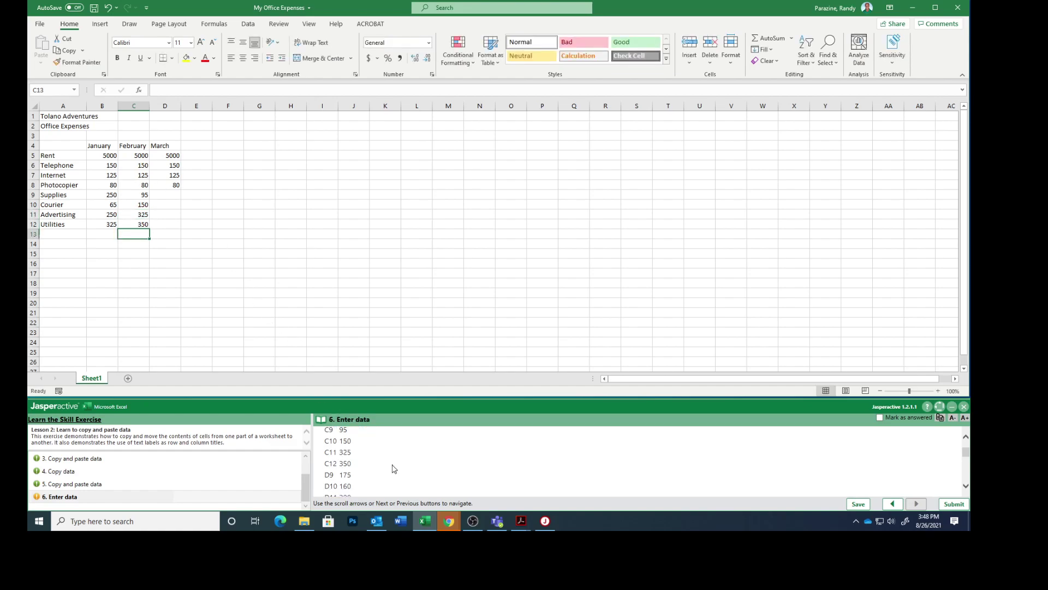
Enter March's Supplies-to-Utilities amounts 175, 160, 300, 300 in D9:D12.
{"action": "left_click", "coordinate": [166, 196]}
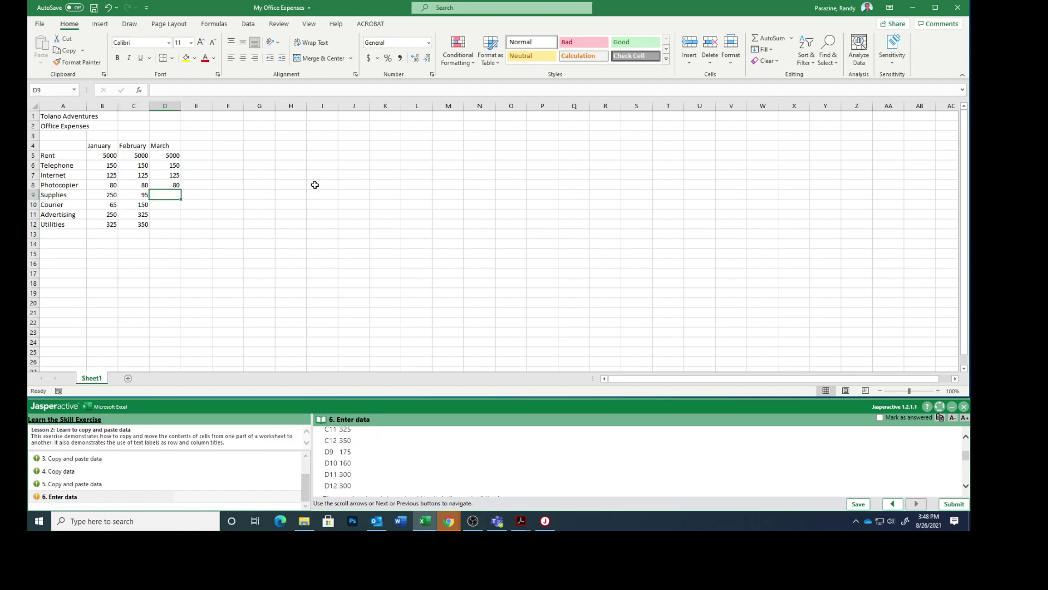
{"action": "type", "text": "175"}
{"action": "key", "text": "Return"}
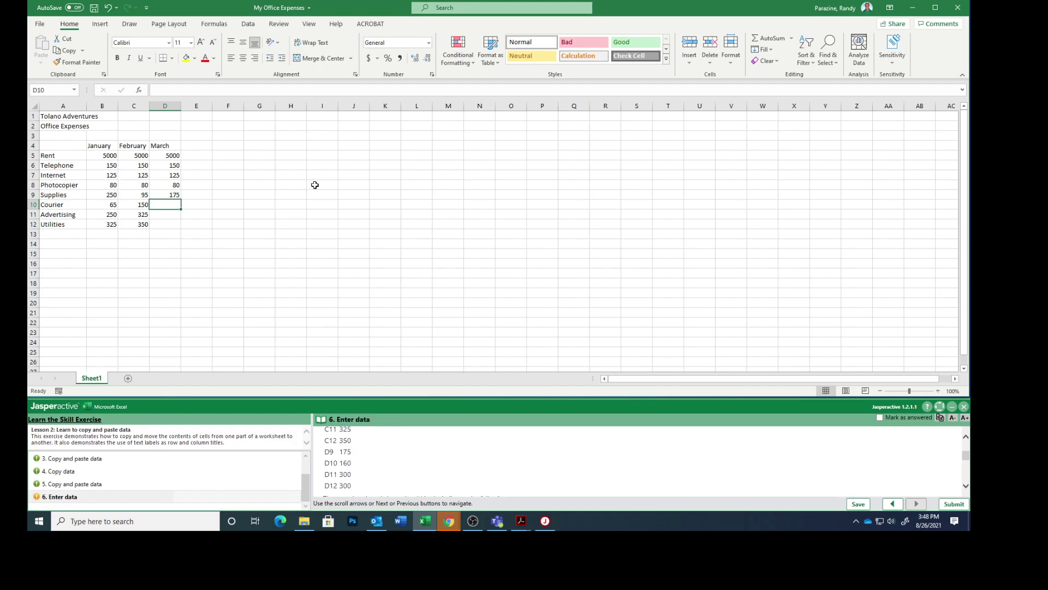
{"action": "type", "text": "160"}
{"action": "key", "text": "Return"}
{"action": "type", "text": "300"}
{"action": "key", "text": "Return"}
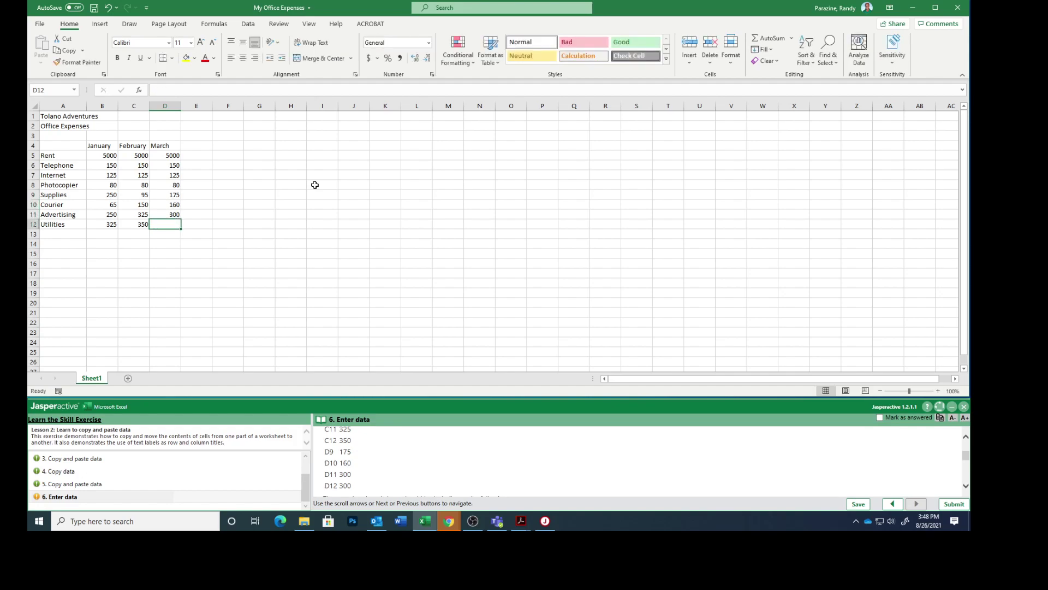
{"action": "type", "text": "300"}
{"action": "key", "text": "Return"}
{"action": "scroll", "coordinate": [444, 466], "scroll_direction": "down", "scroll_amount": 2}
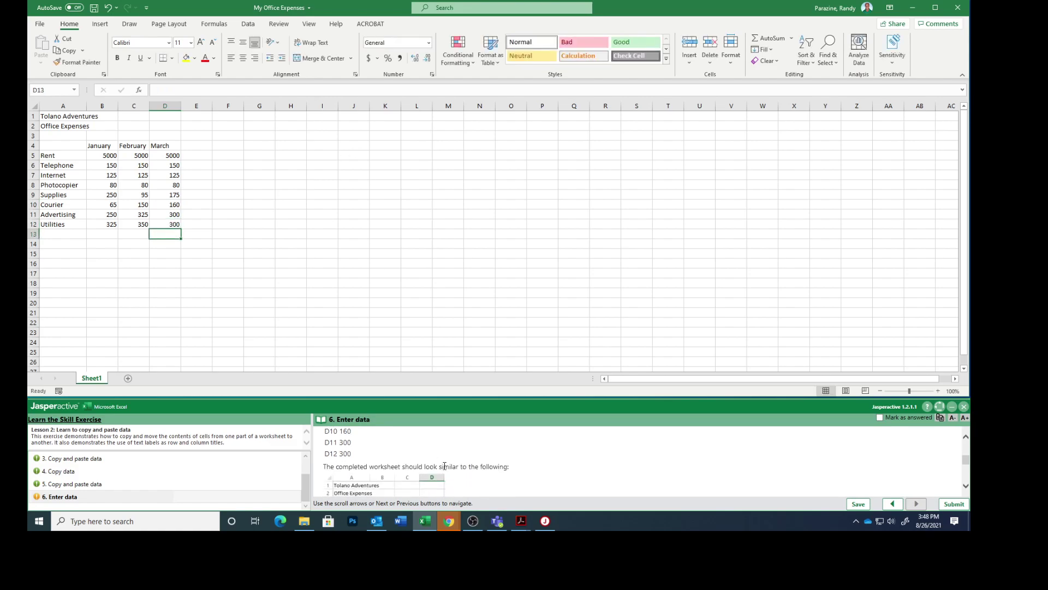
{"action": "scroll", "coordinate": [538, 474], "scroll_direction": "down", "scroll_amount": 2}
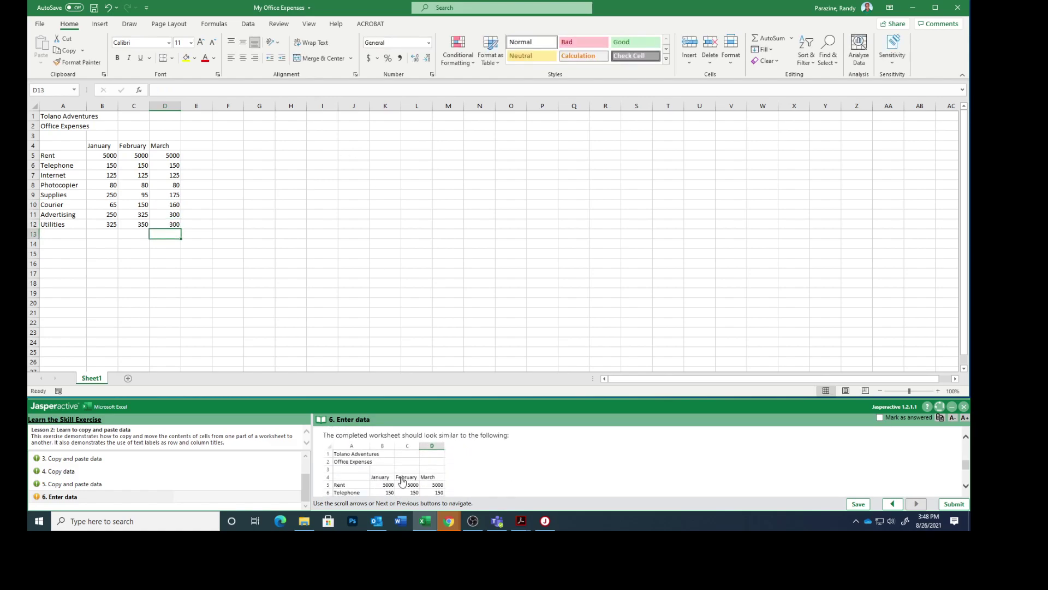
{"action": "left_click", "coordinate": [388, 481]}
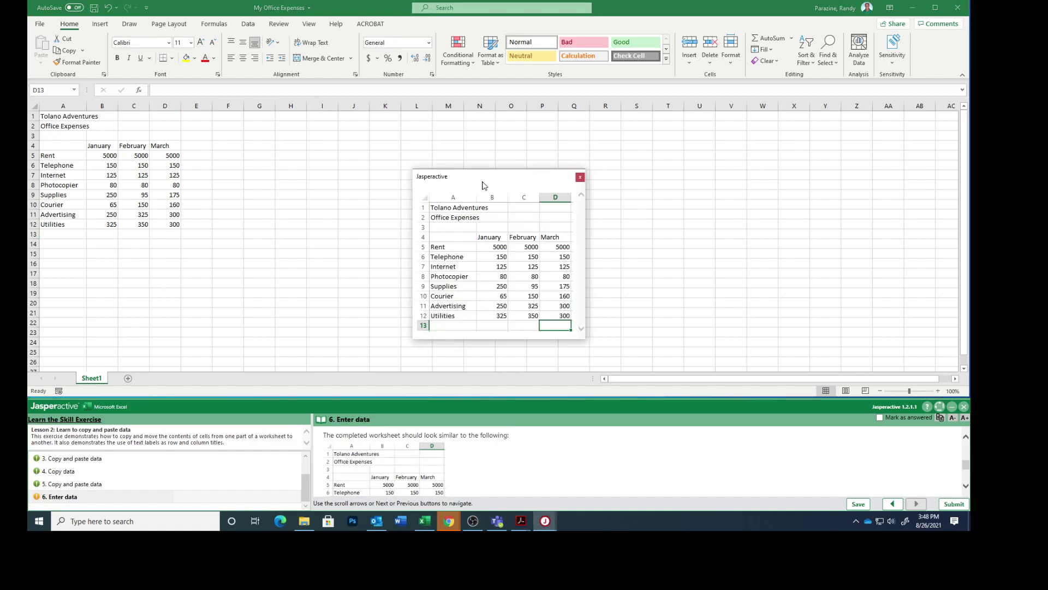
{"action": "left_click_drag", "start_coordinate": [483, 183], "coordinate": [269, 108]}
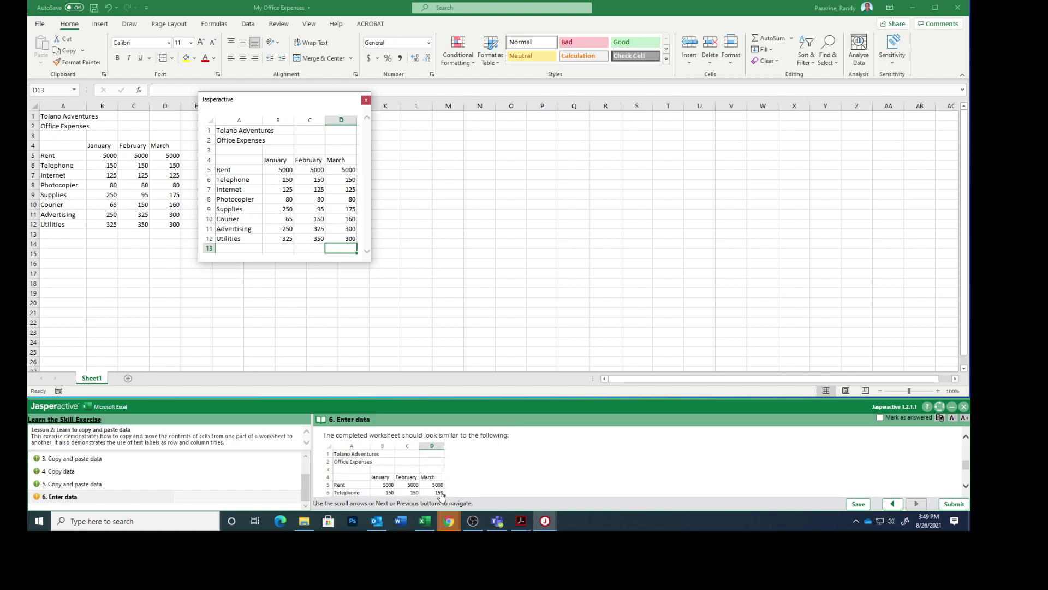
{"action": "scroll", "coordinate": [486, 467], "scroll_direction": "down", "scroll_amount": 3}
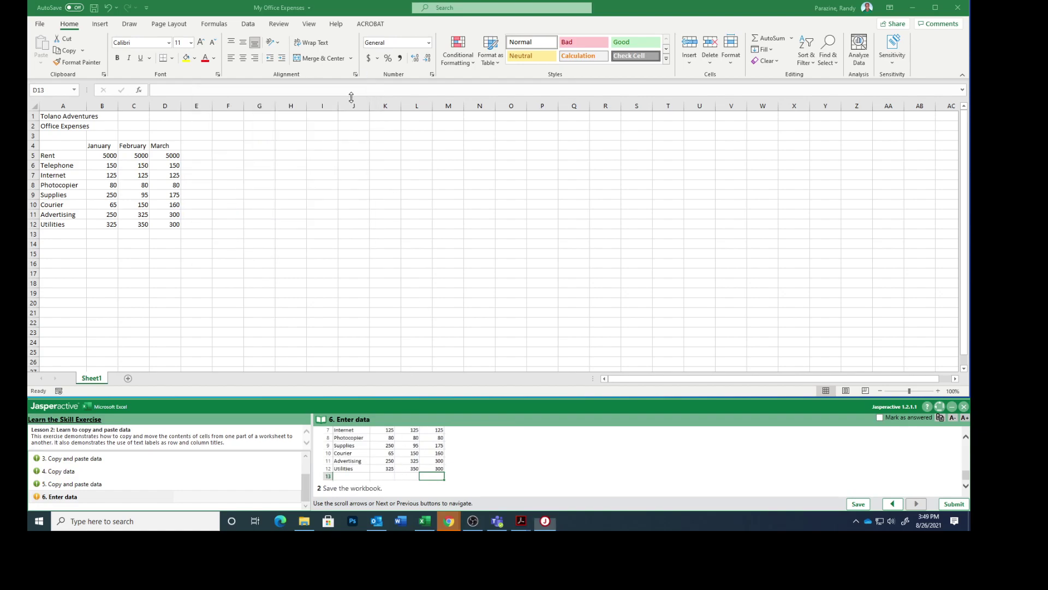
Close the sample preview, save My Office Expenses, and mark the Enter data step answered.
{"action": "left_click", "coordinate": [365, 99]}
{"action": "left_click", "coordinate": [40, 24]}
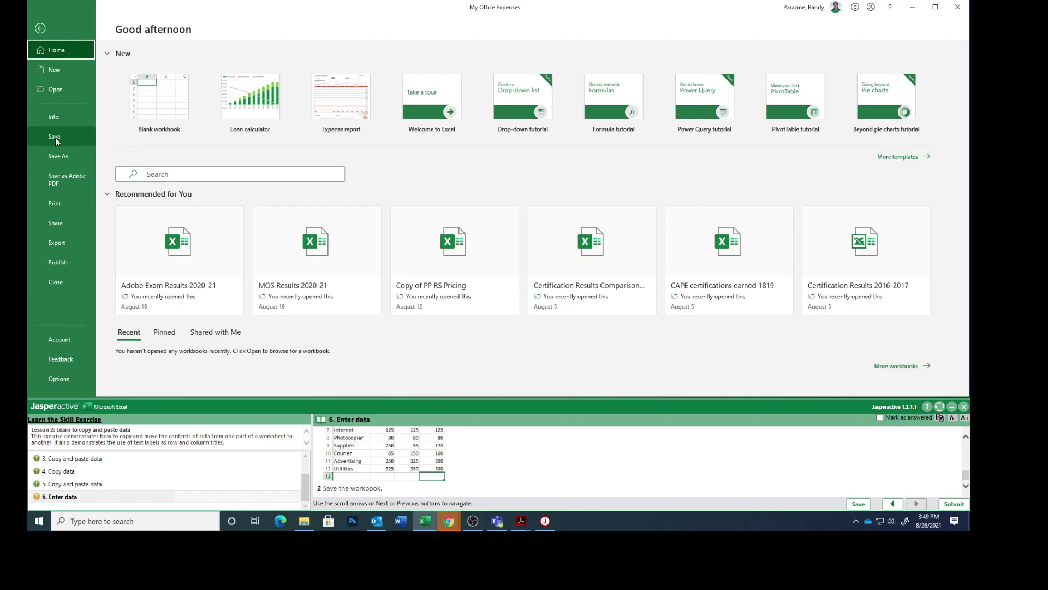
{"action": "left_click", "coordinate": [55, 137]}
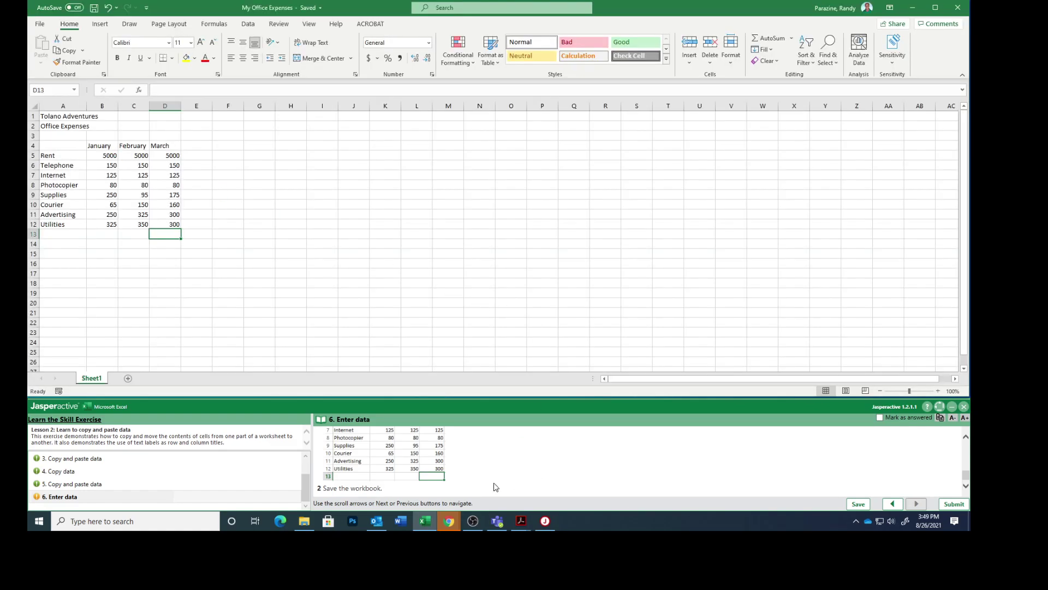
{"action": "left_click", "coordinate": [880, 417]}
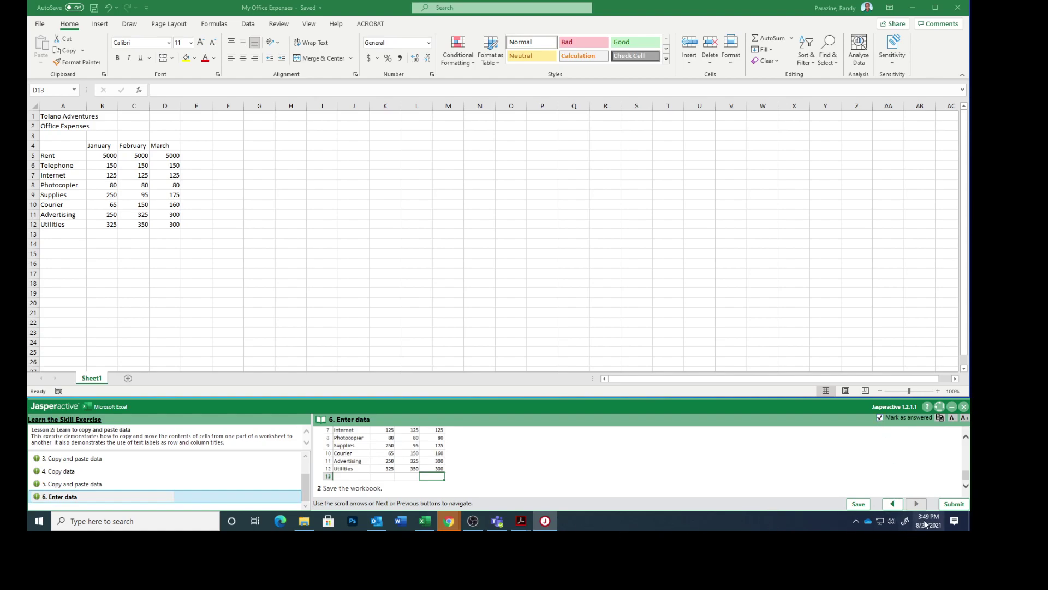
Submit the Jasperactive exercise and send its results for scoring.
{"action": "left_click", "coordinate": [955, 504]}
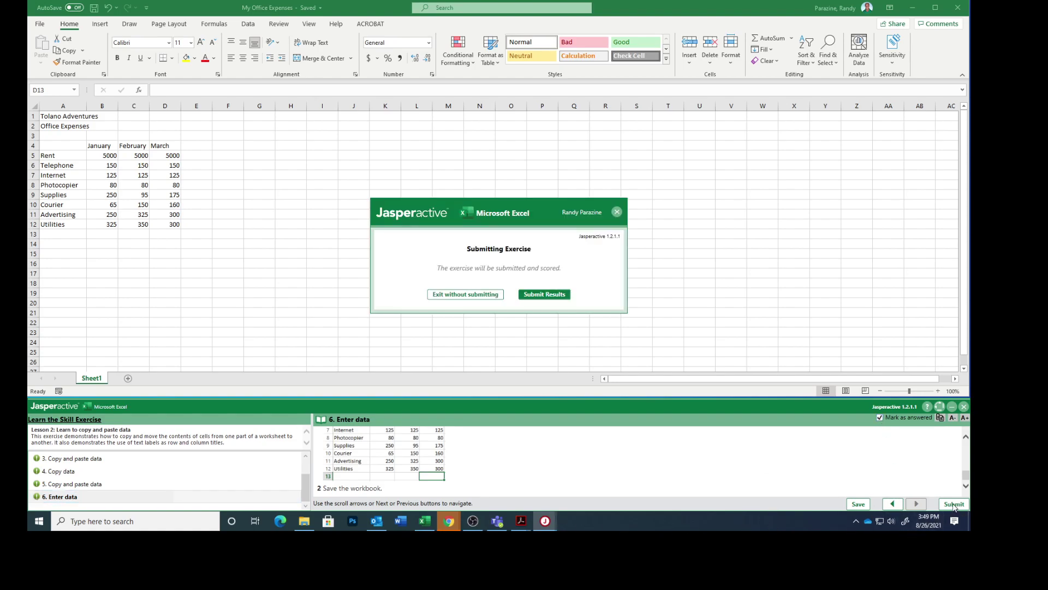
{"action": "left_click", "coordinate": [527, 295]}
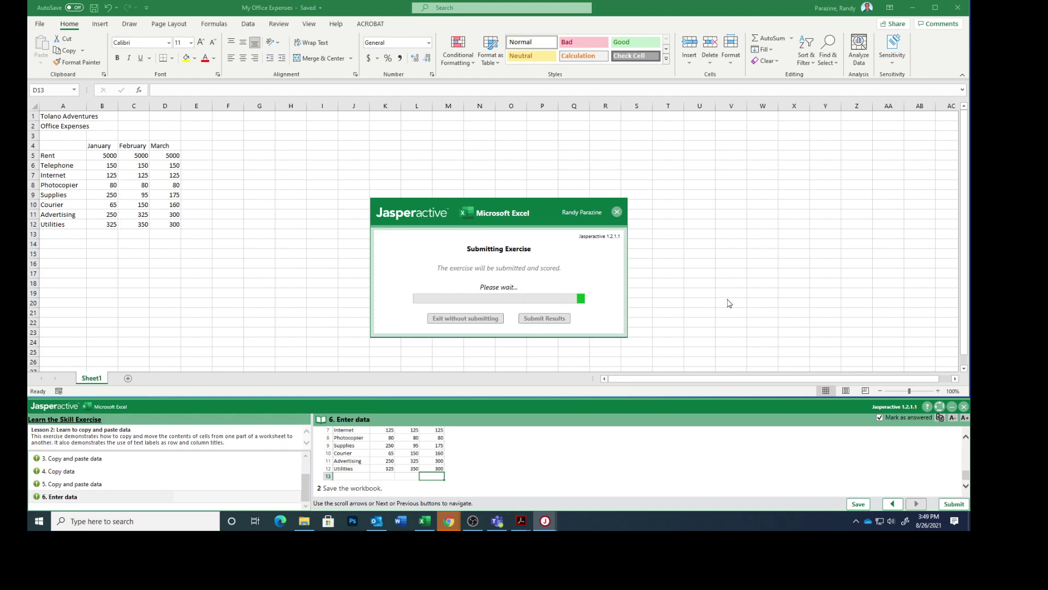